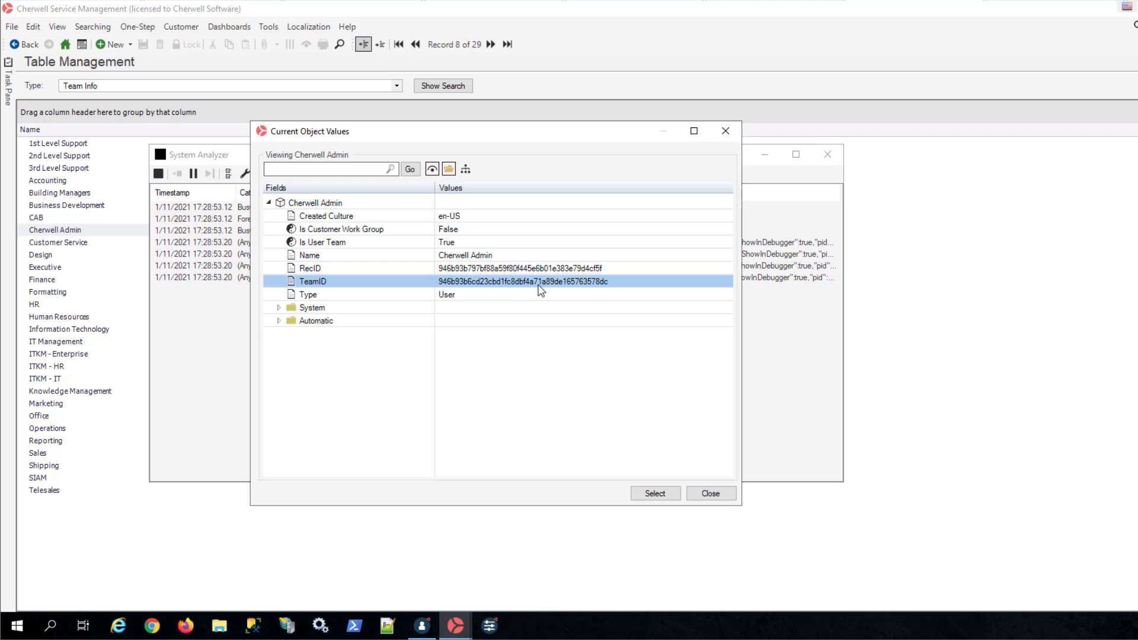
# - Copy the Cherwell Admin team's TeamID value and close the Current Object Values and System Analyzer windows
pyautogui.click(569, 282)
pyautogui.moveTo(627, 282); pyautogui.dragTo(415, 273)
pyautogui.hotkey('ctrl', 'c')
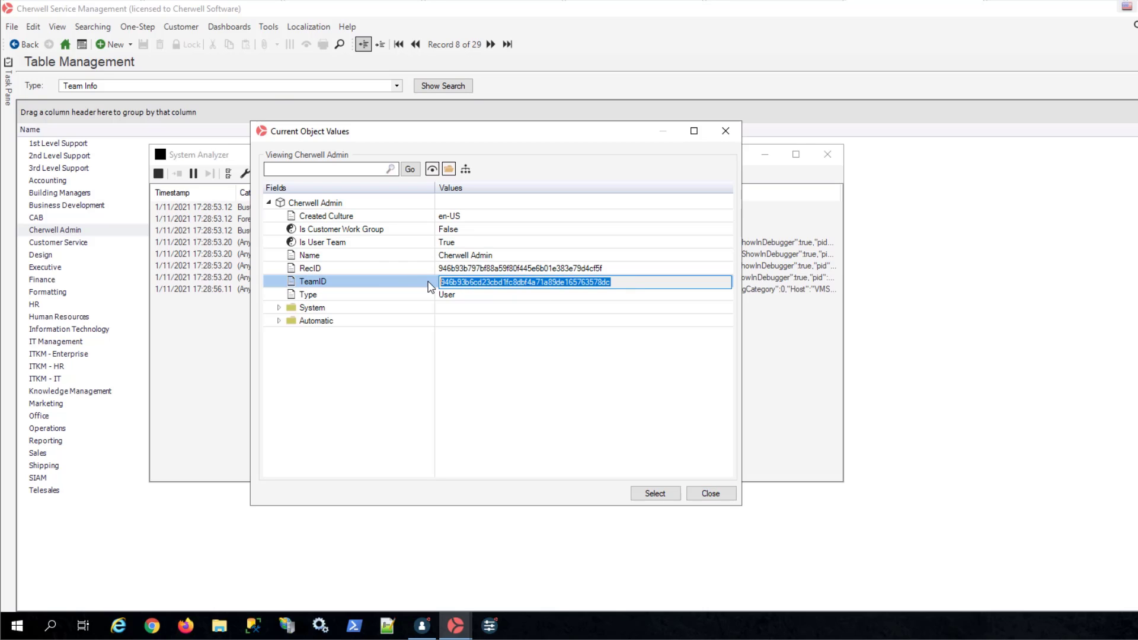
pyautogui.click(714, 493)
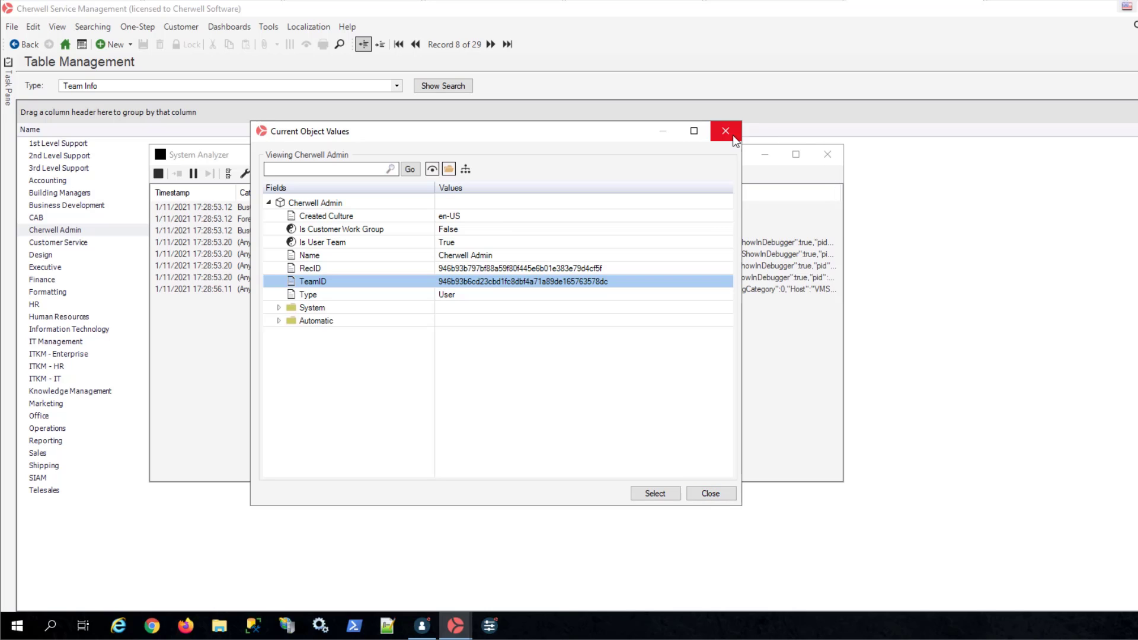
pyautogui.click(725, 128)
pyautogui.click(828, 154)
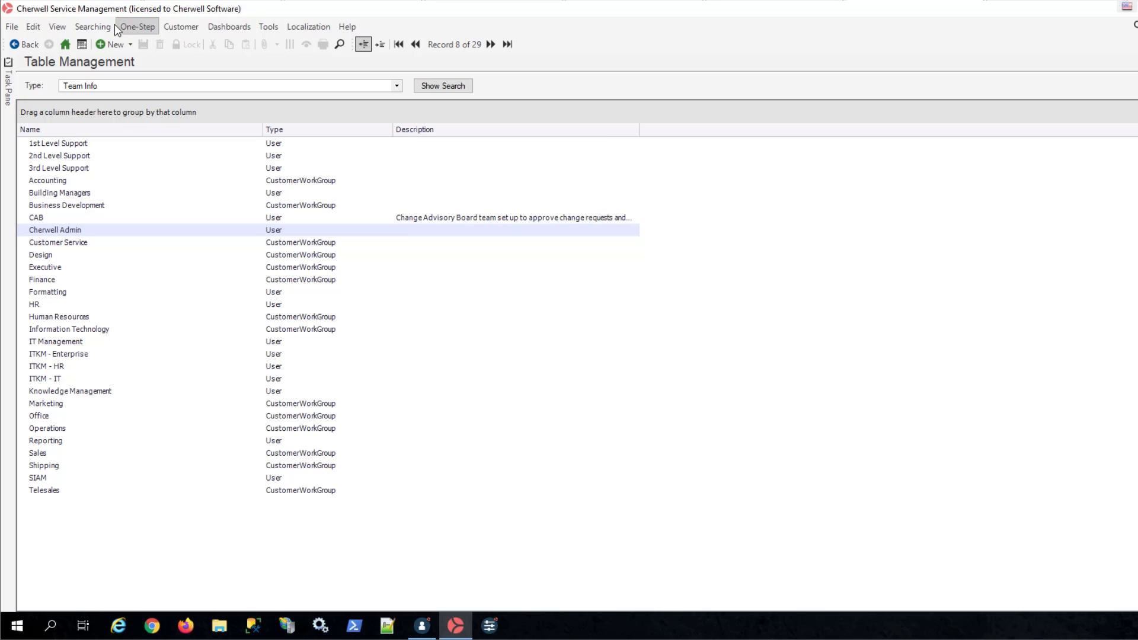
# - Switch to Cherwell Service Management Administrator, create a new Blueprint and open its Expressions Manager
pyautogui.click(415, 628)
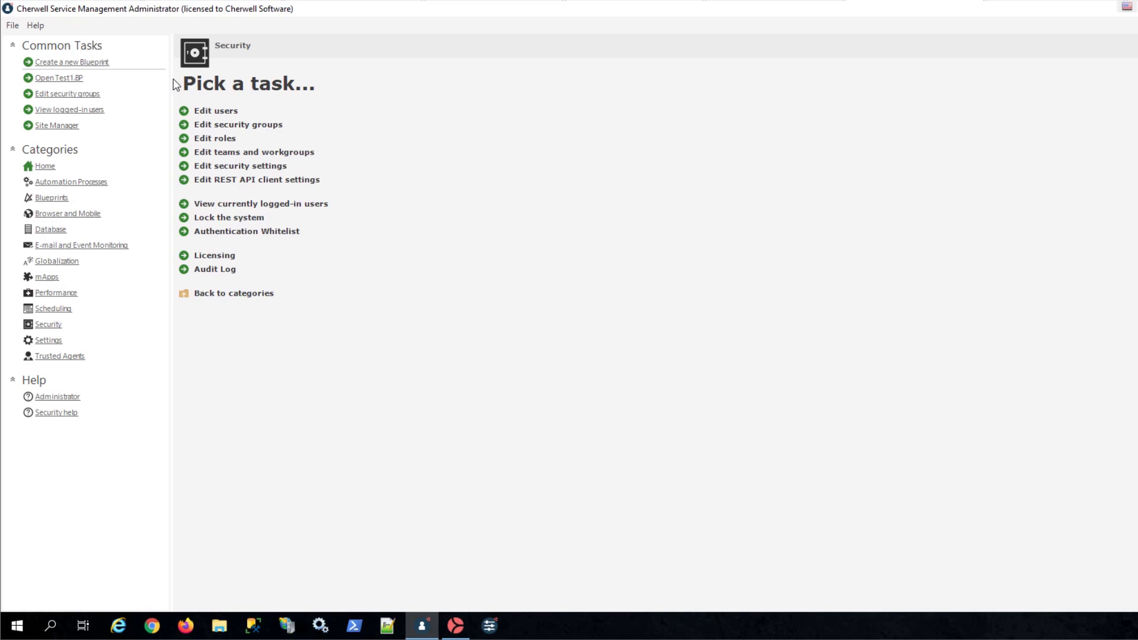
pyautogui.click(88, 63)
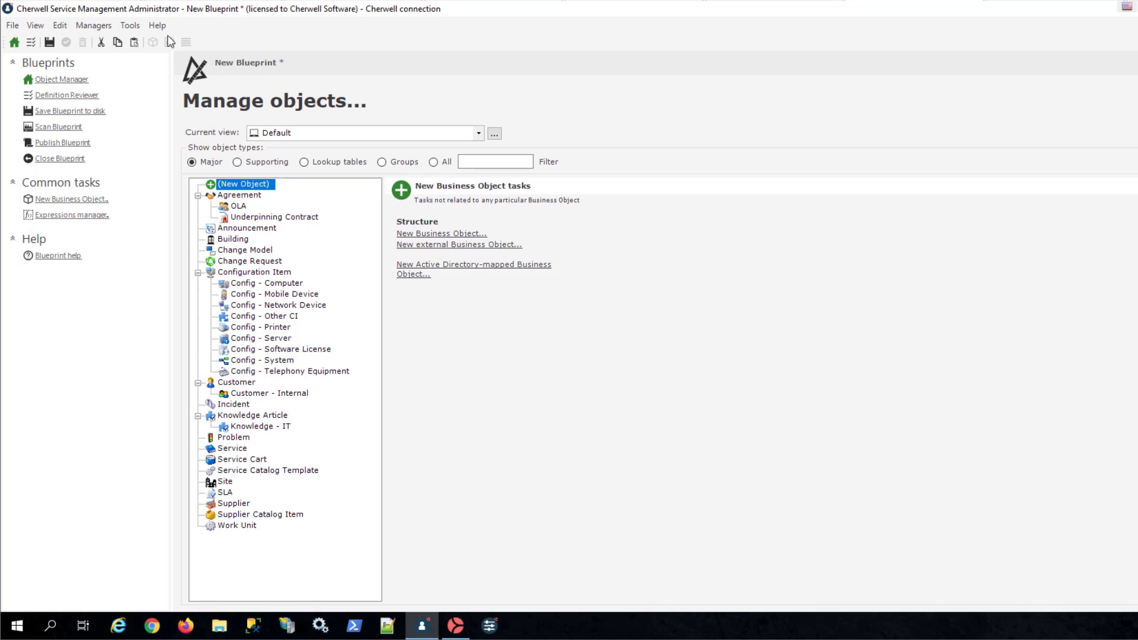
pyautogui.click(100, 29)
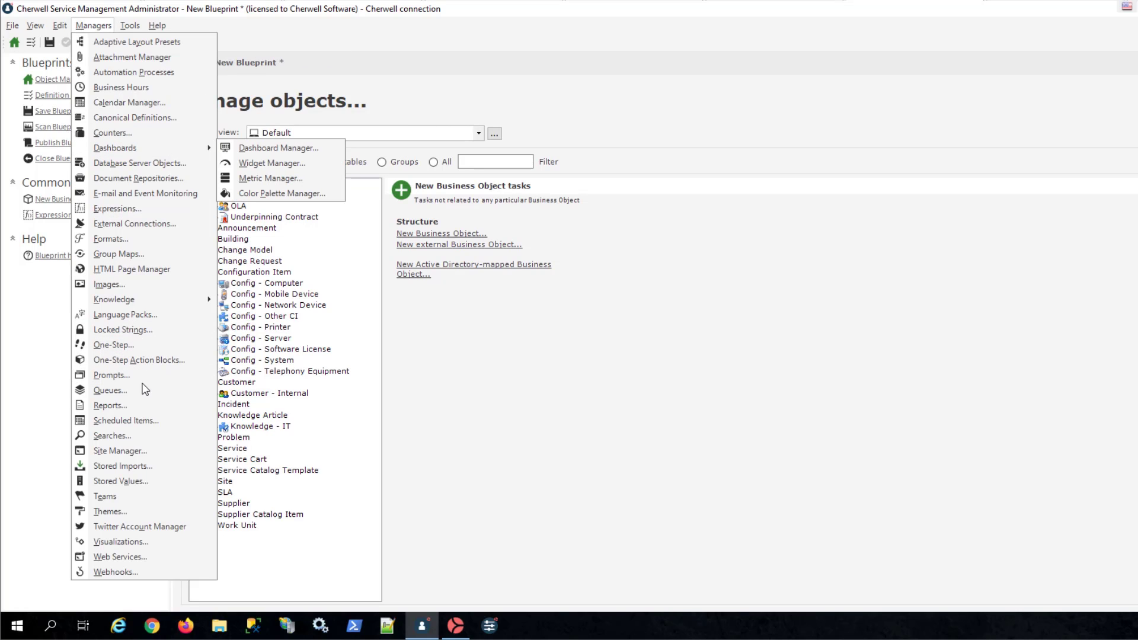
pyautogui.click(119, 209)
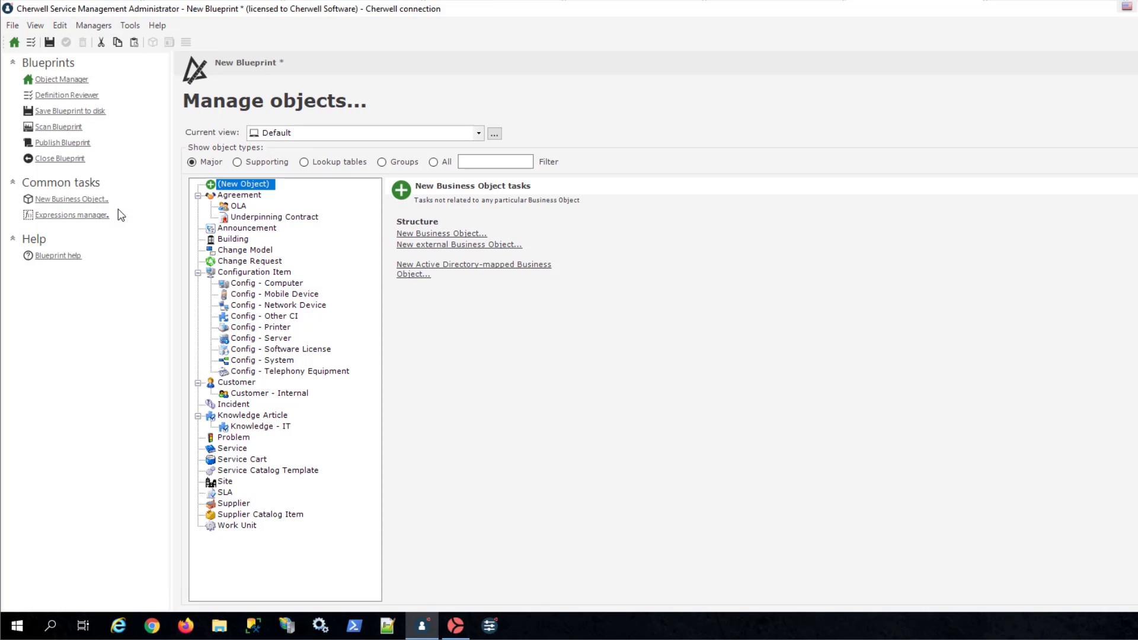
# - Set the expression association to (None) and create a folder named Membership under Global
pyautogui.click(785, 168)
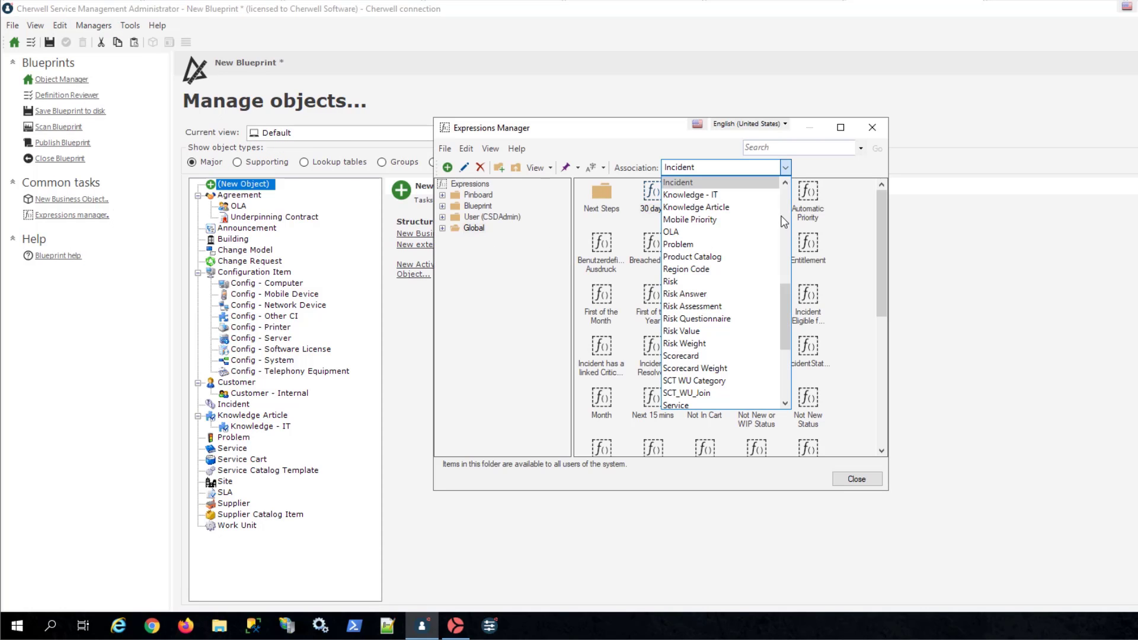
pyautogui.moveTo(787, 320); pyautogui.dragTo(794, 180)
pyautogui.click(716, 182)
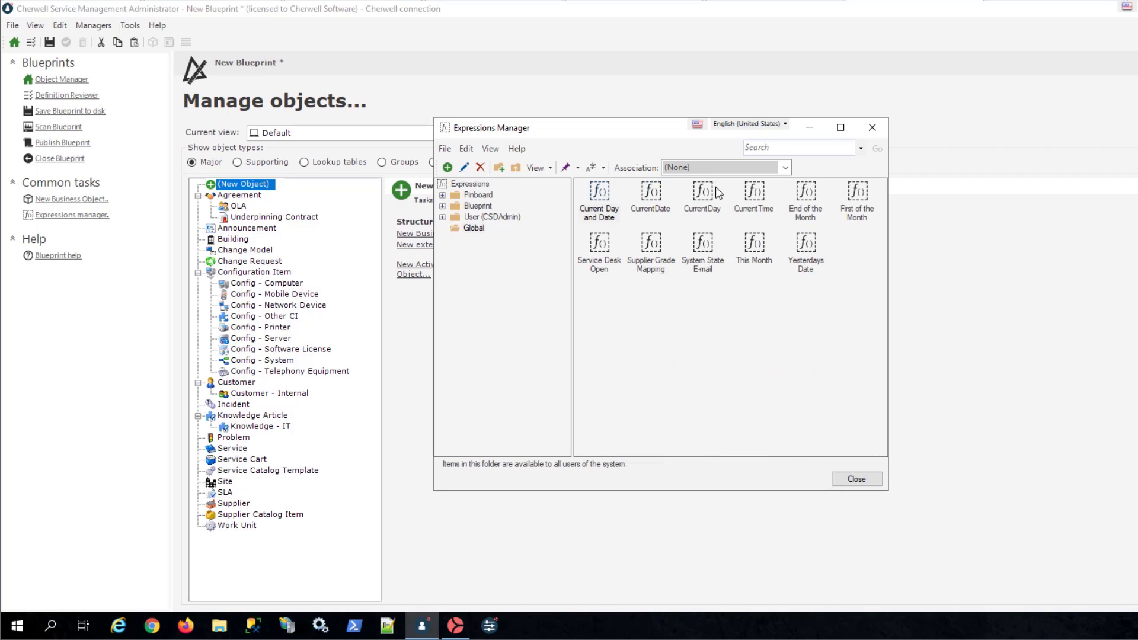
pyautogui.click(476, 231)
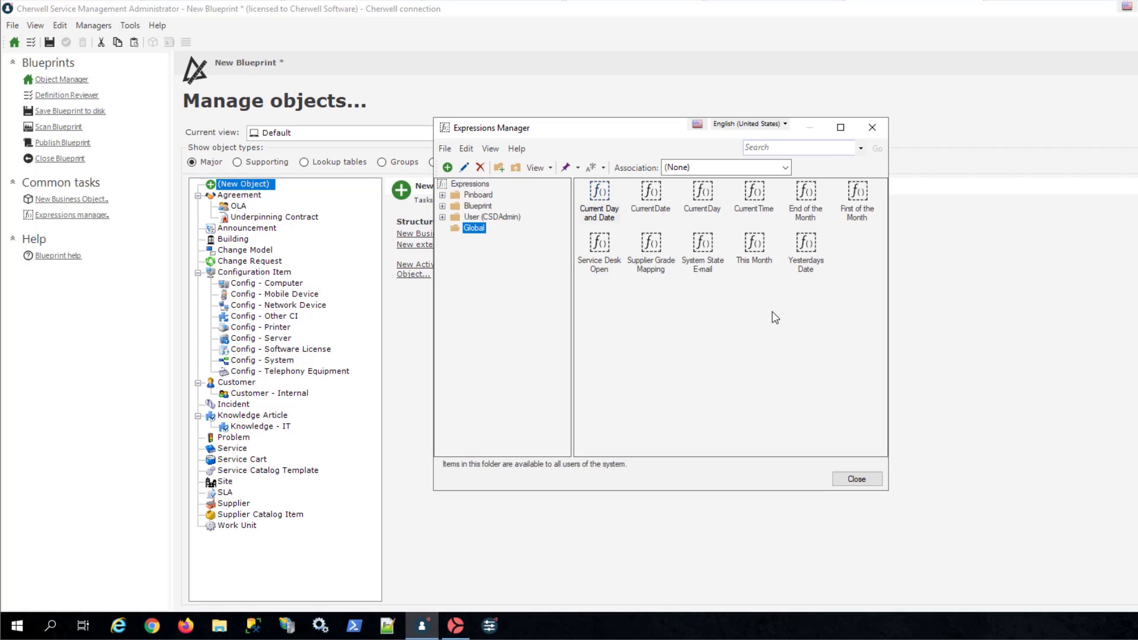
pyautogui.rightClick(673, 336)
pyautogui.click(720, 390)
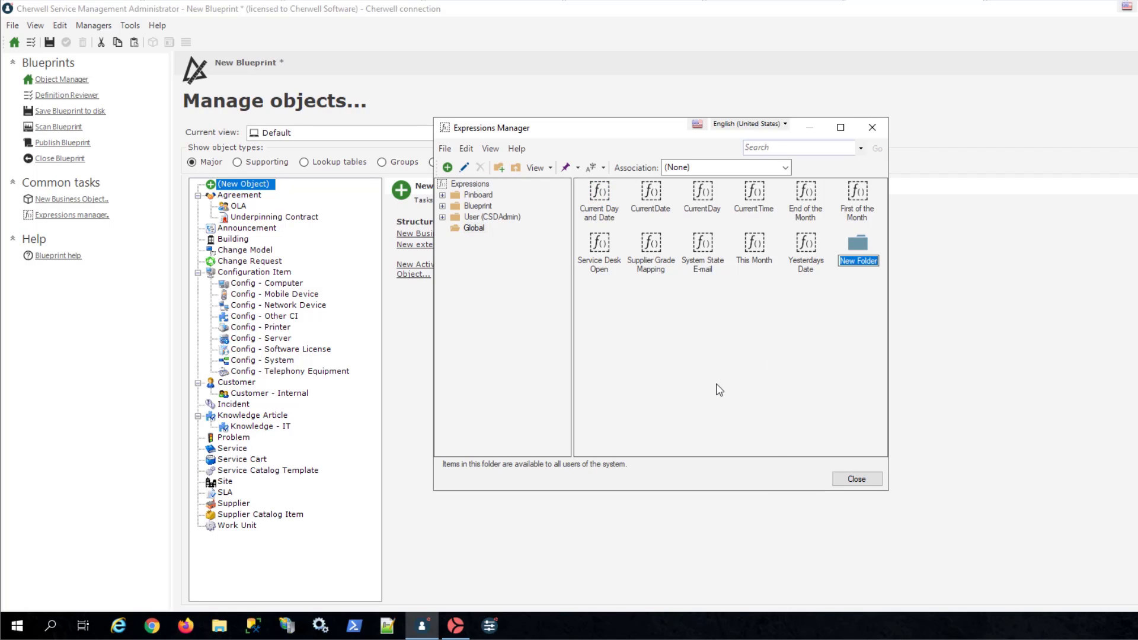
pyautogui.write('Membership')
pyautogui.press('Return')
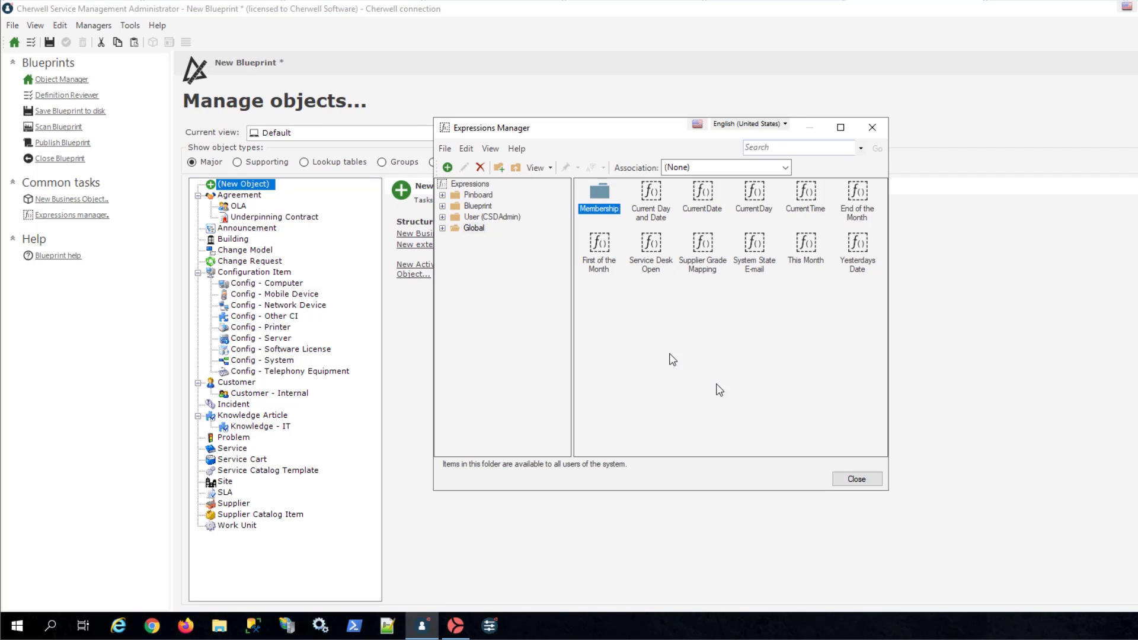
# - Start an expression named Is Member of Cherwell Admin Team in the Membership folder, with the copied TeamID as its description
pyautogui.doubleClick(601, 196)
pyautogui.rightClick(604, 199)
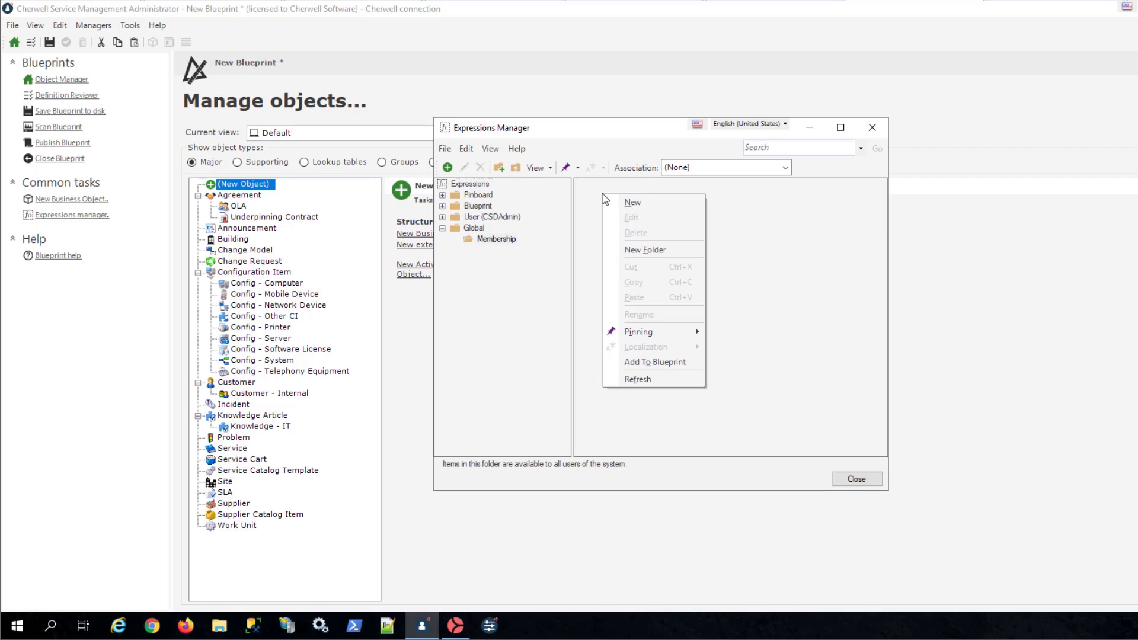
pyautogui.click(629, 203)
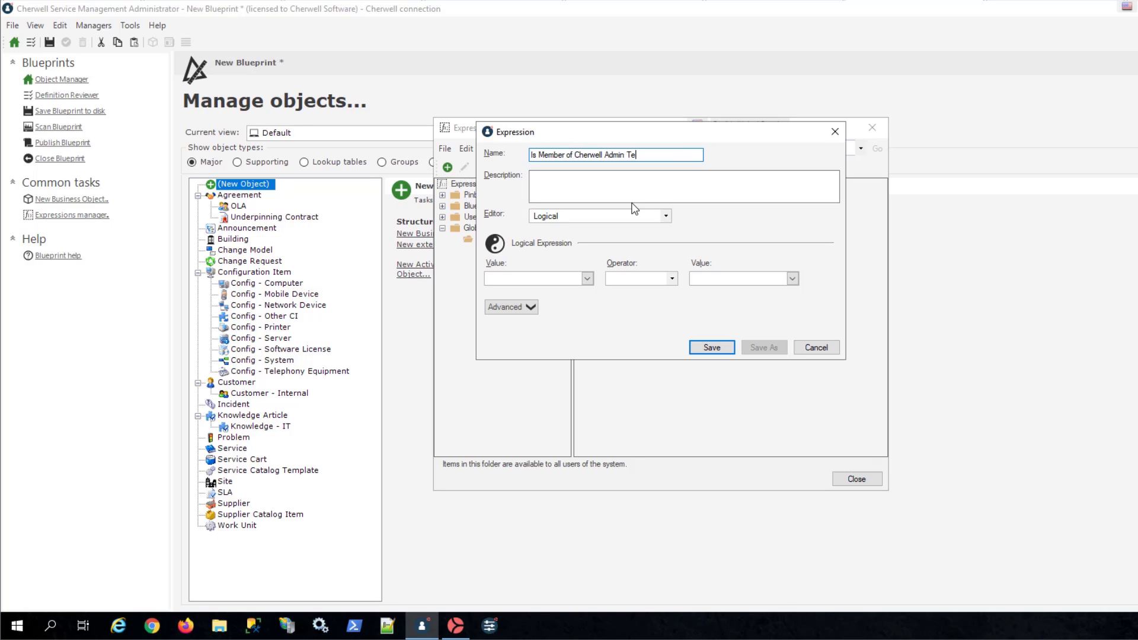
pyautogui.click(554, 202)
pyautogui.hotkey('ctrl', 'v')
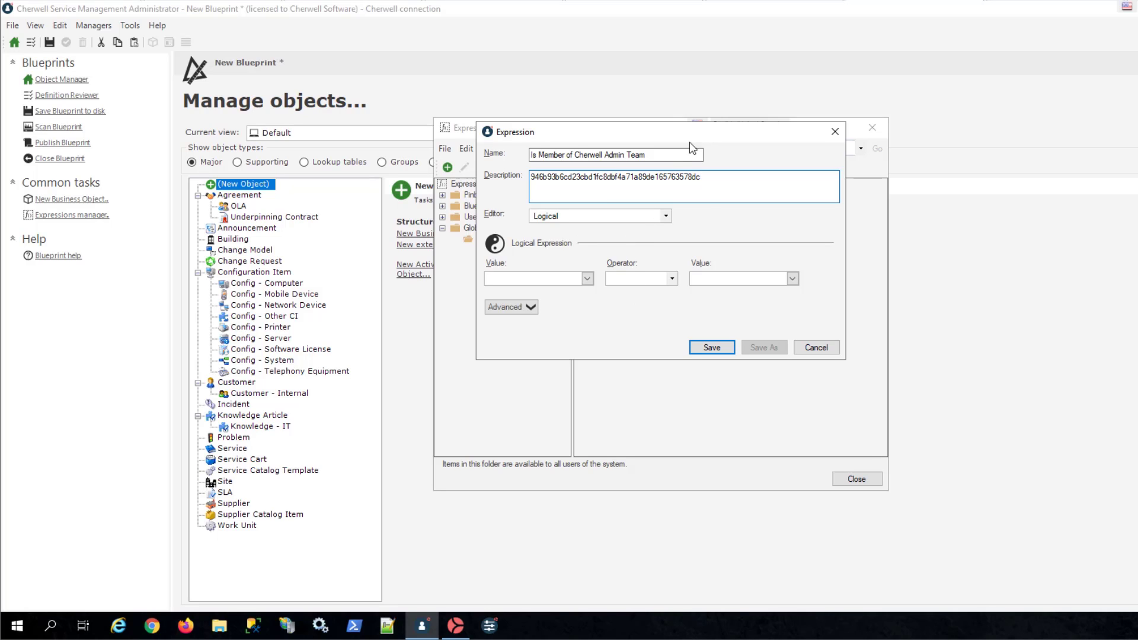
# - Set the logical expression's first value to the system function CurrentUserRecordID()
pyautogui.click(588, 279)
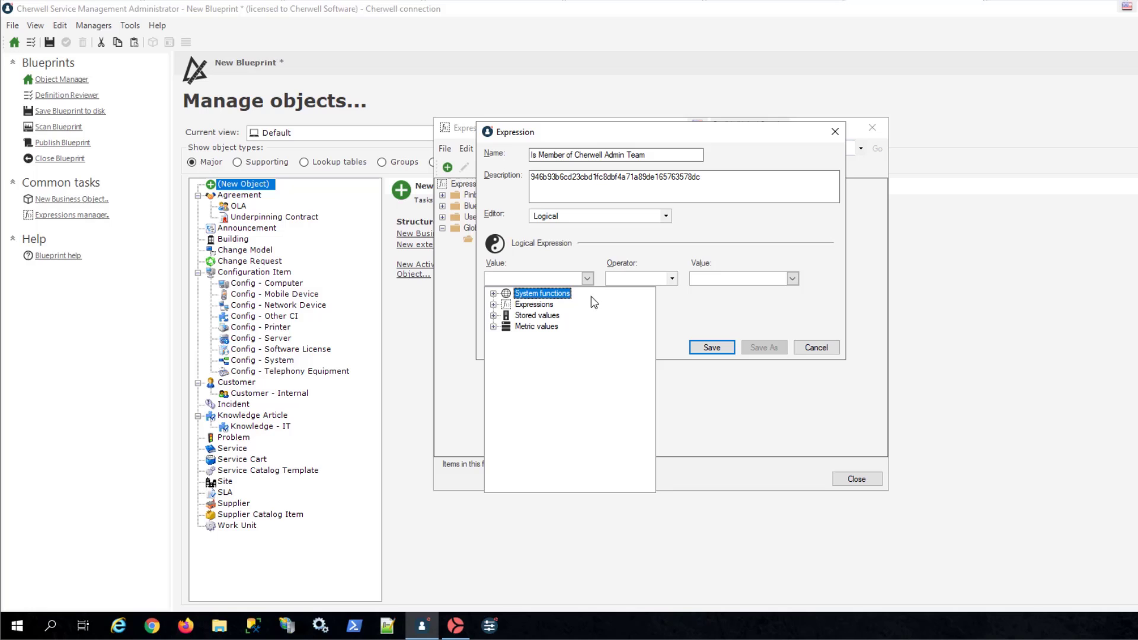
pyautogui.click(493, 293)
pyautogui.scroll(-3, 581, 381)
pyautogui.scroll(-3, 581, 380)
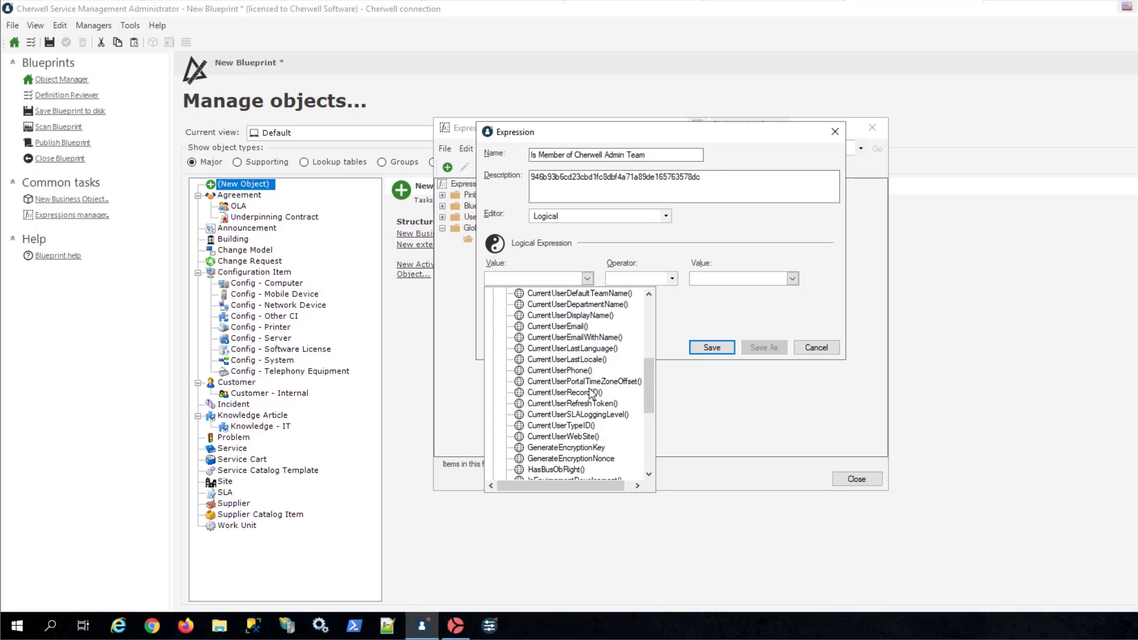
pyautogui.click(591, 392)
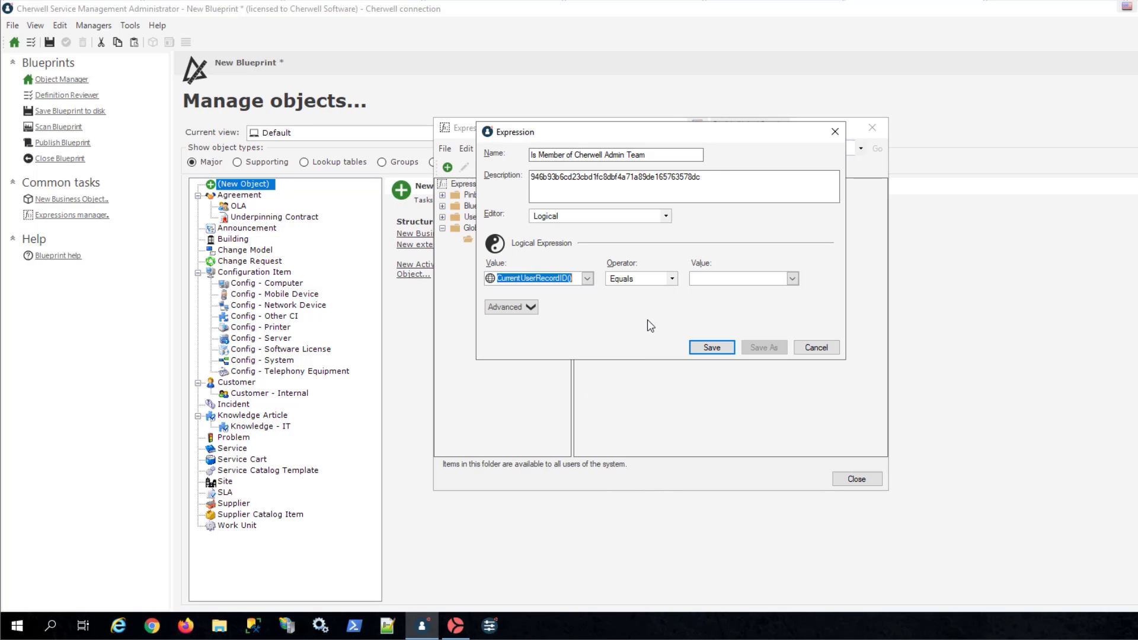
# - Set the operator to Is member of team with the copied TeamID as comparison value, then save the expression and close the manager
pyautogui.click(669, 278)
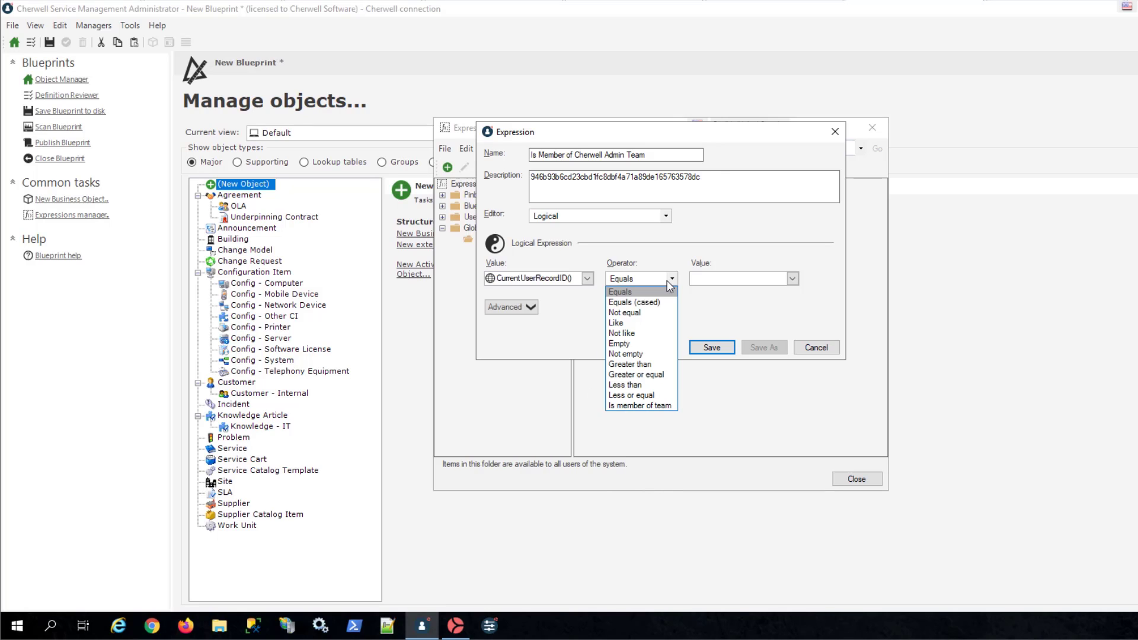
pyautogui.click(662, 406)
pyautogui.click(704, 276)
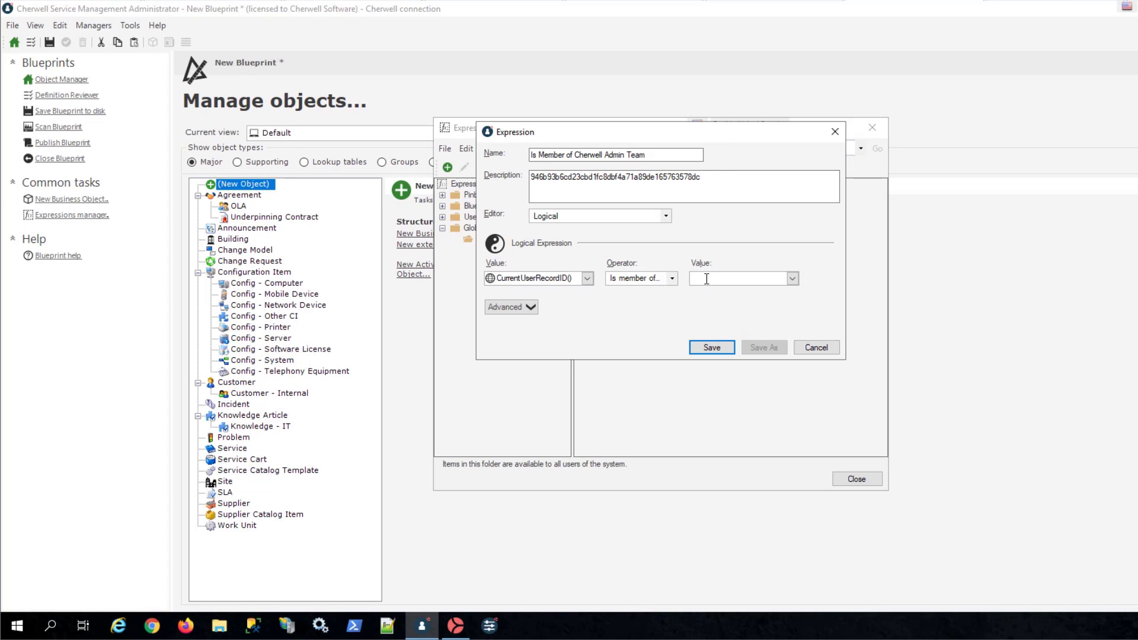
pyautogui.hotkey('ctrl', 'v')
pyautogui.click(712, 350)
pyautogui.press('Escape')
# - Edit the Incident business object and open the field properties of its Description field
pyautogui.click(233, 404)
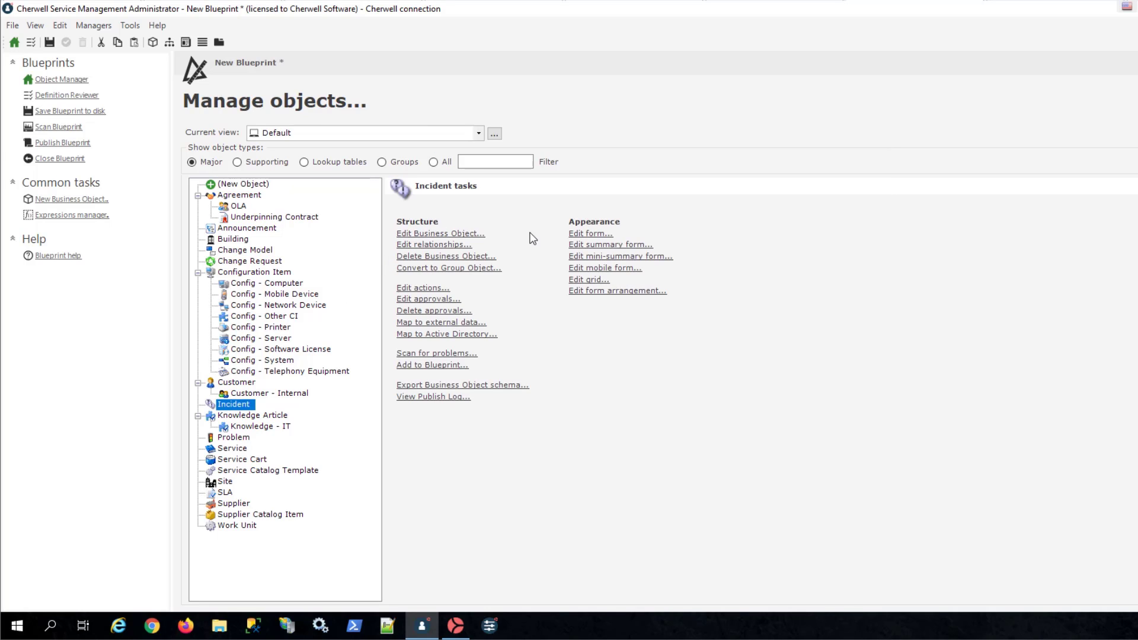
pyautogui.click(472, 234)
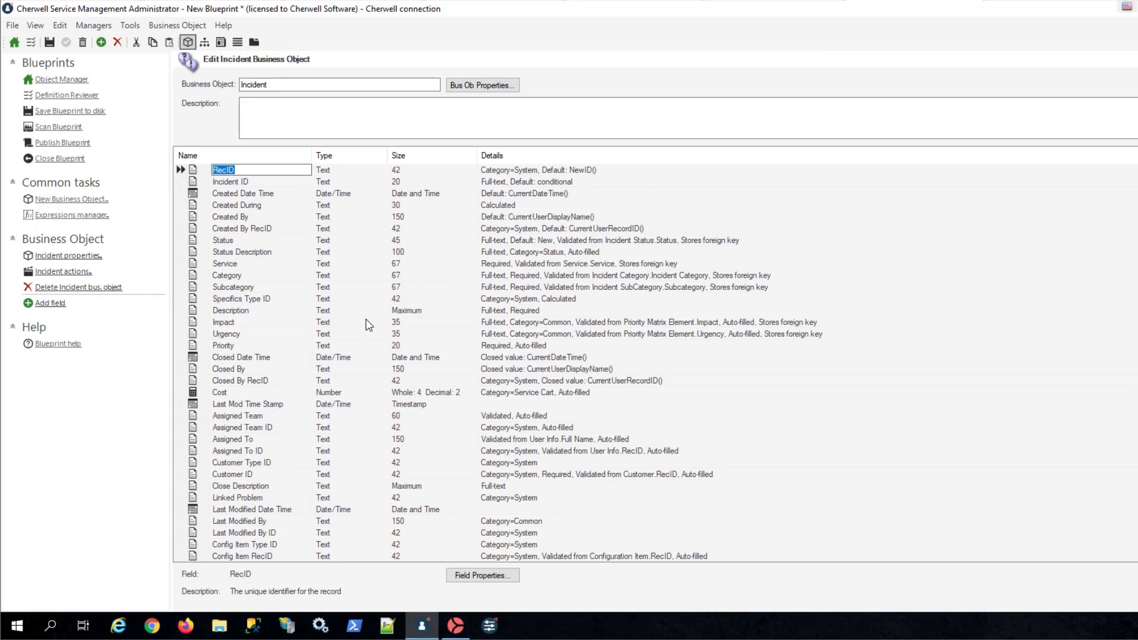
pyautogui.rightClick(192, 316)
pyautogui.click(243, 385)
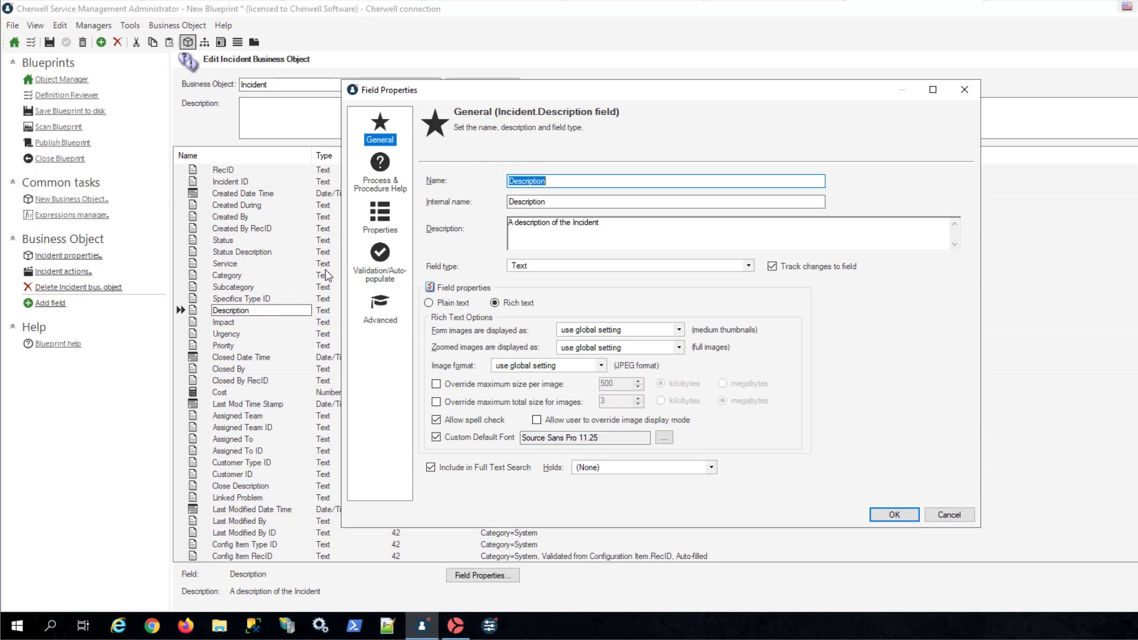
# - Base the Description field's read-only property on an expression and open the Expressions Manager for it
pyautogui.click(380, 228)
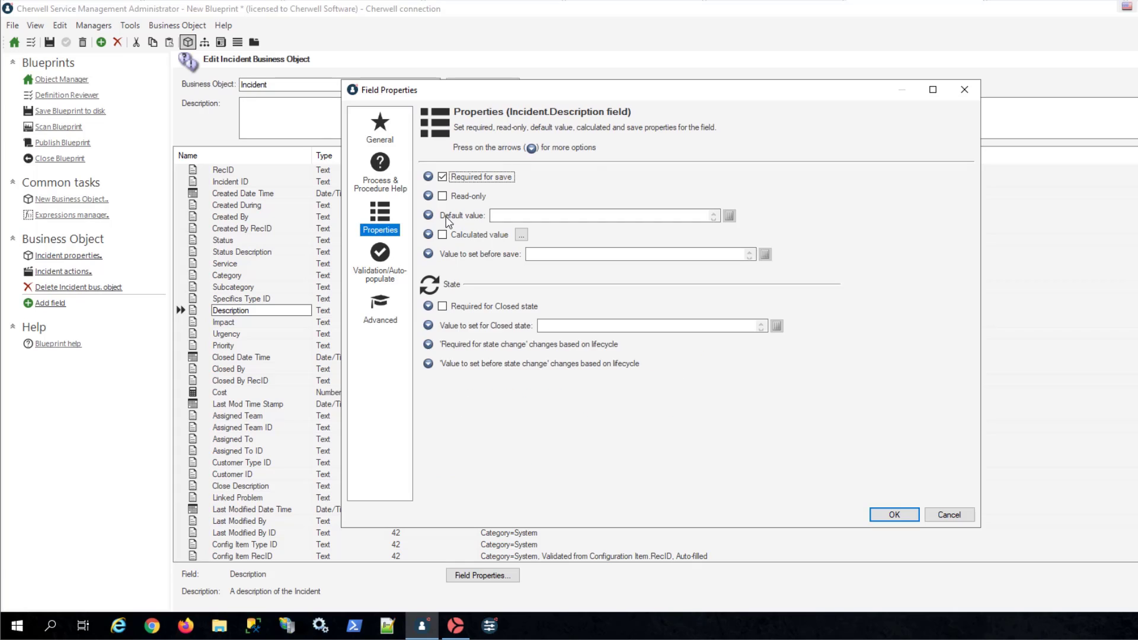
pyautogui.click(428, 195)
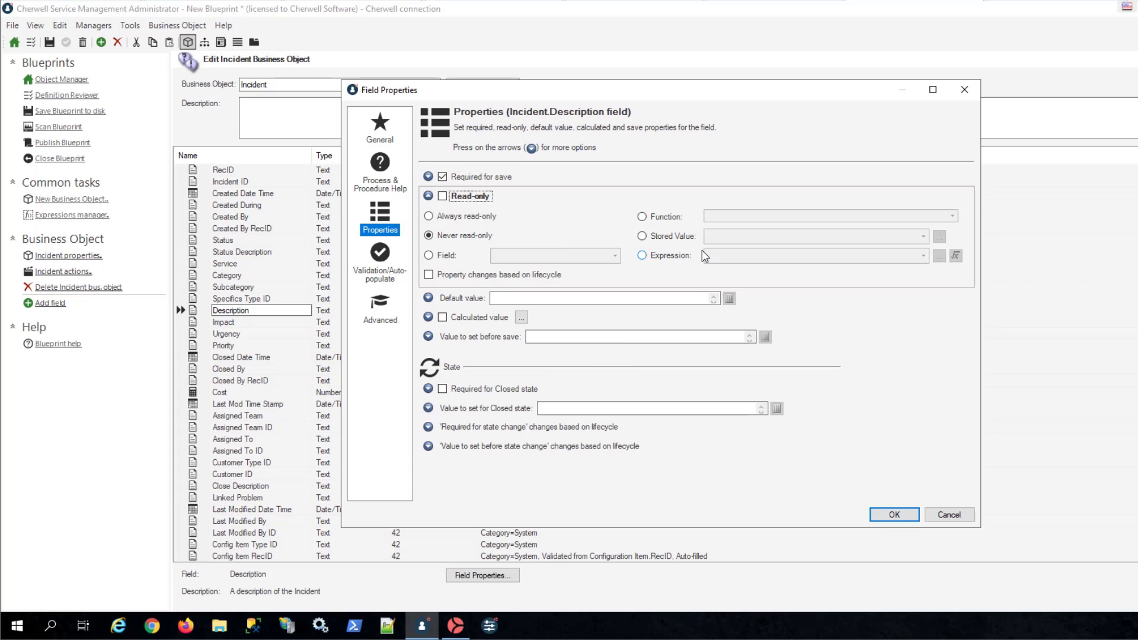
pyautogui.click(656, 259)
pyautogui.click(939, 255)
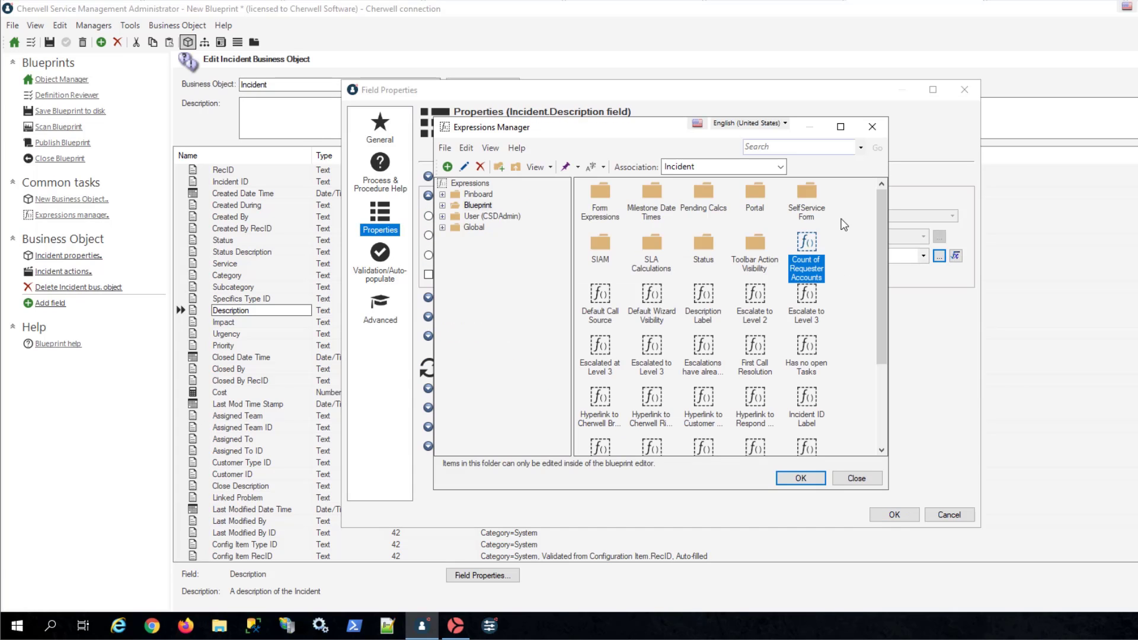
# - Create a folder named Membership among the Incident expressions in the Blueprint scope
pyautogui.rightClick(839, 320)
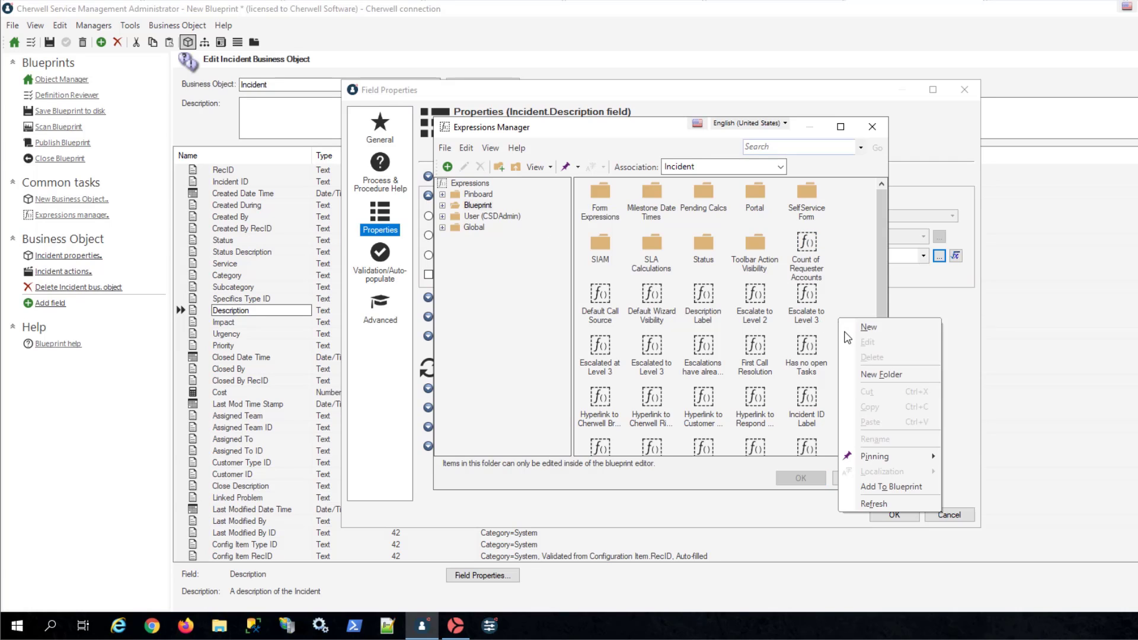
pyautogui.click(882, 374)
pyautogui.write('Me')
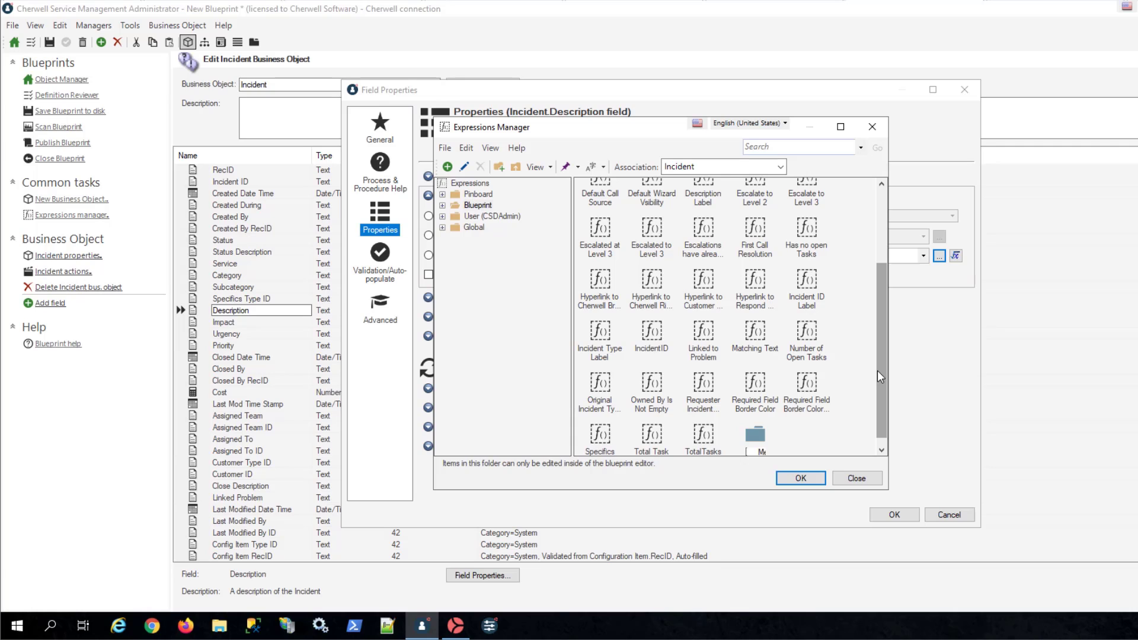
pyautogui.write('mbership')
pyautogui.press('Return')
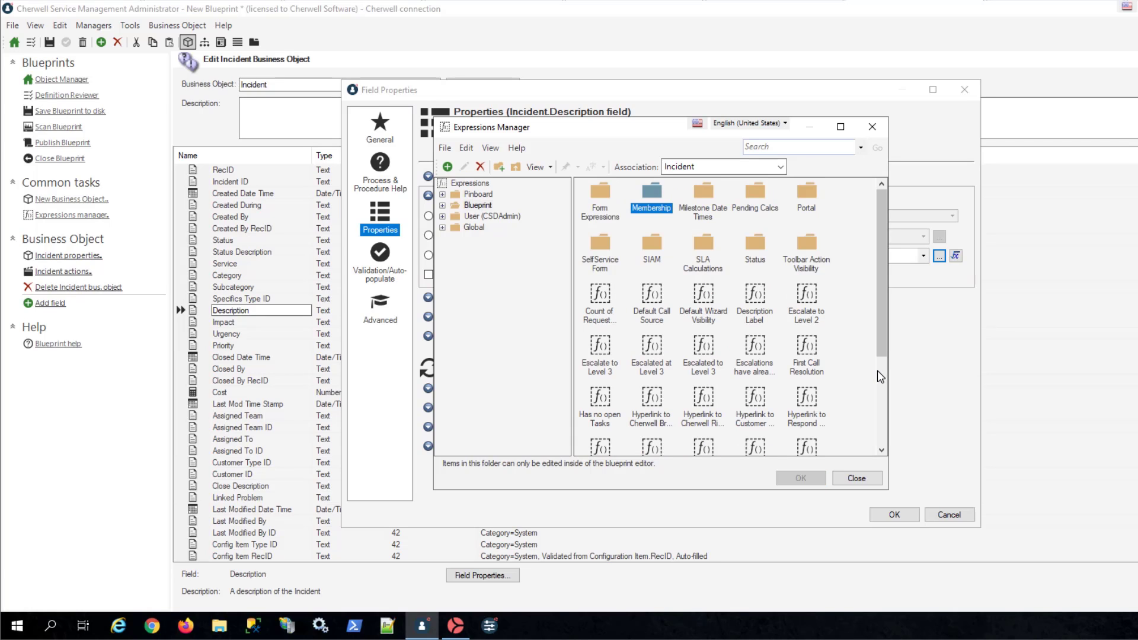
# - Start a new expression in the Blueprint's Membership folder and name it Is Member of Owned by Team
pyautogui.doubleClick(655, 199)
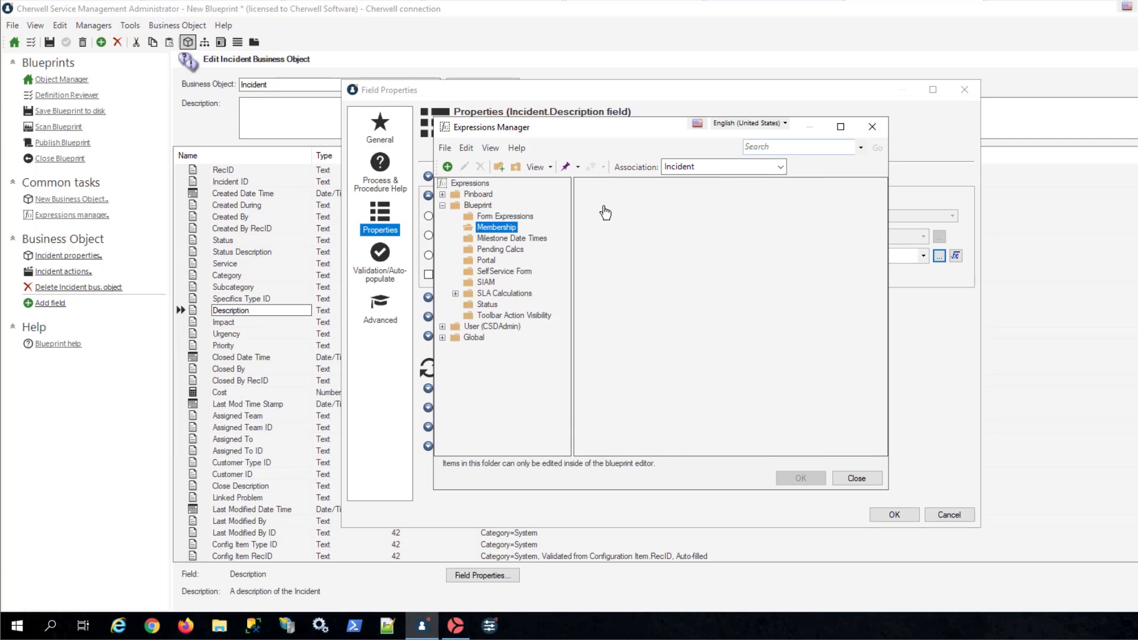
pyautogui.rightClick(603, 204)
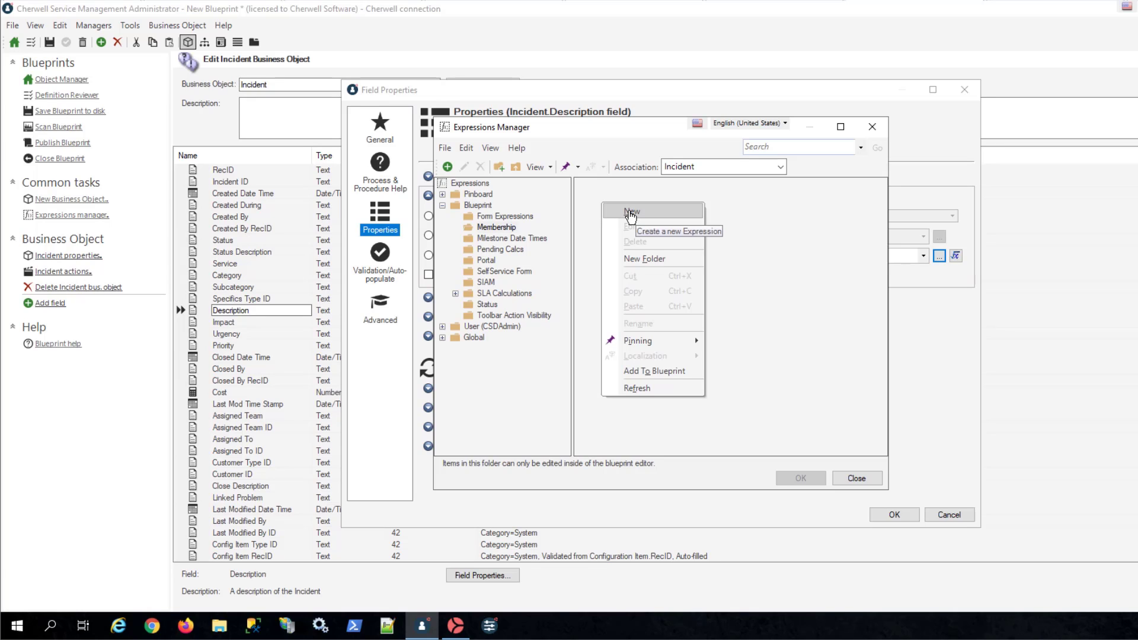
pyautogui.click(630, 212)
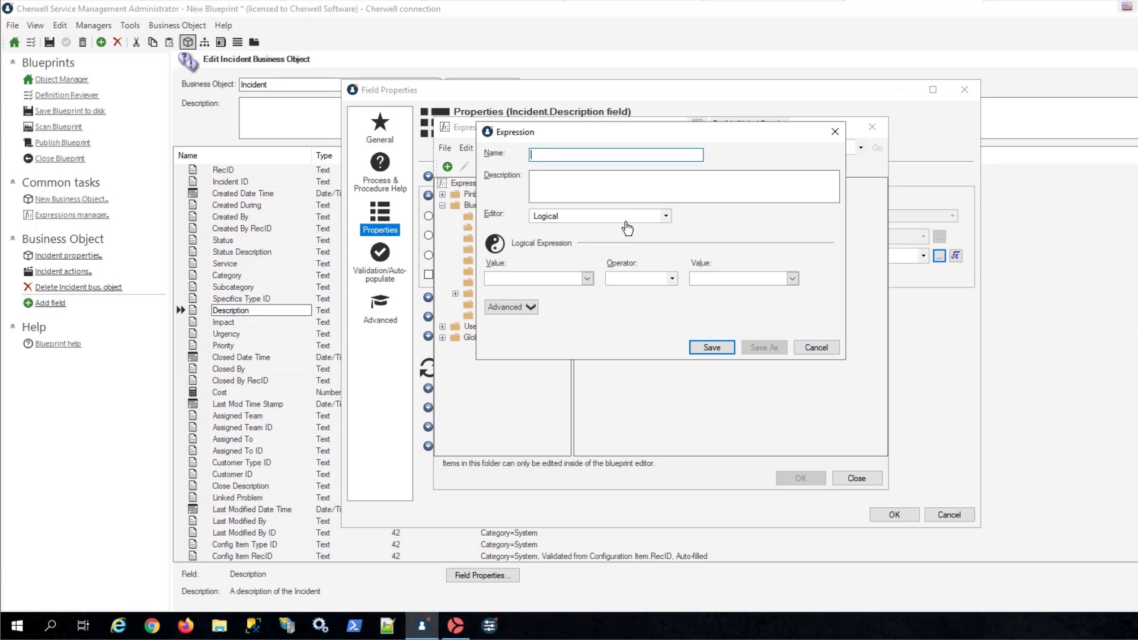
pyautogui.write('Is Member of Owned by Team')
# - Set the expression's first value to the system function CurrentUserRecordID() and its operator to Is member of
pyautogui.click(586, 278)
pyautogui.scroll(-10, 521, 388)
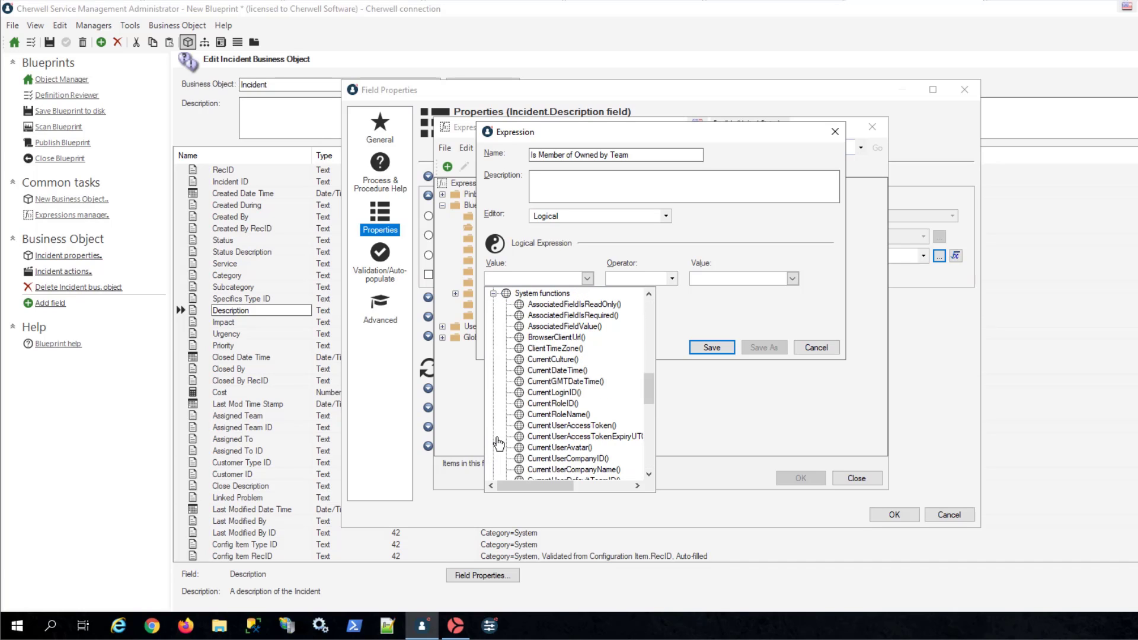
pyautogui.click(493, 436)
pyautogui.scroll(-8, 580, 418)
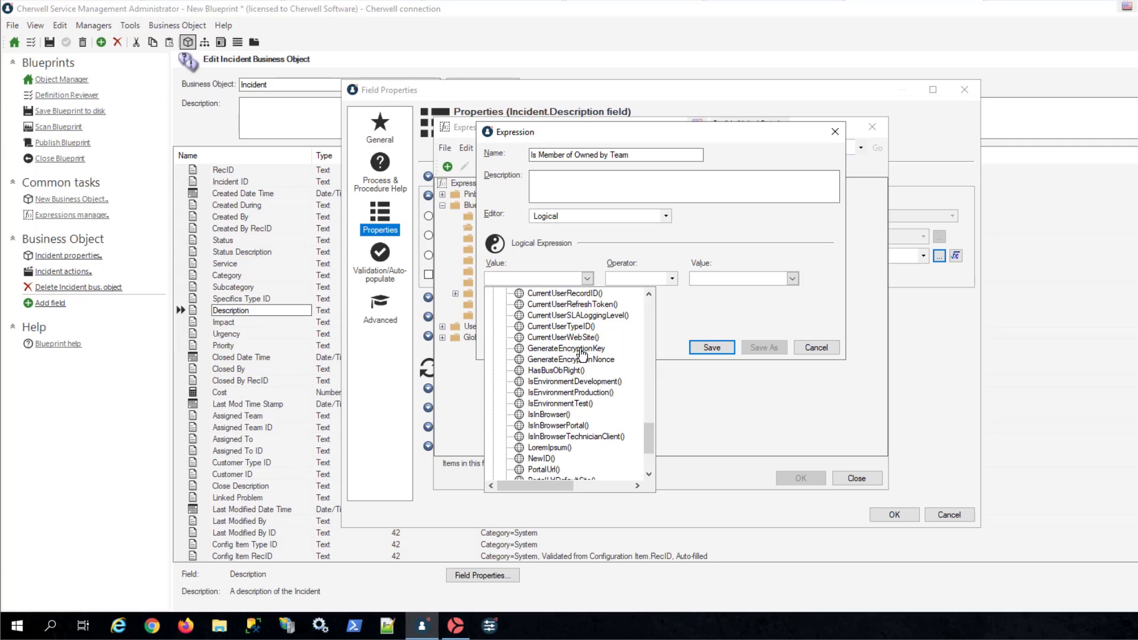
pyautogui.click(580, 294)
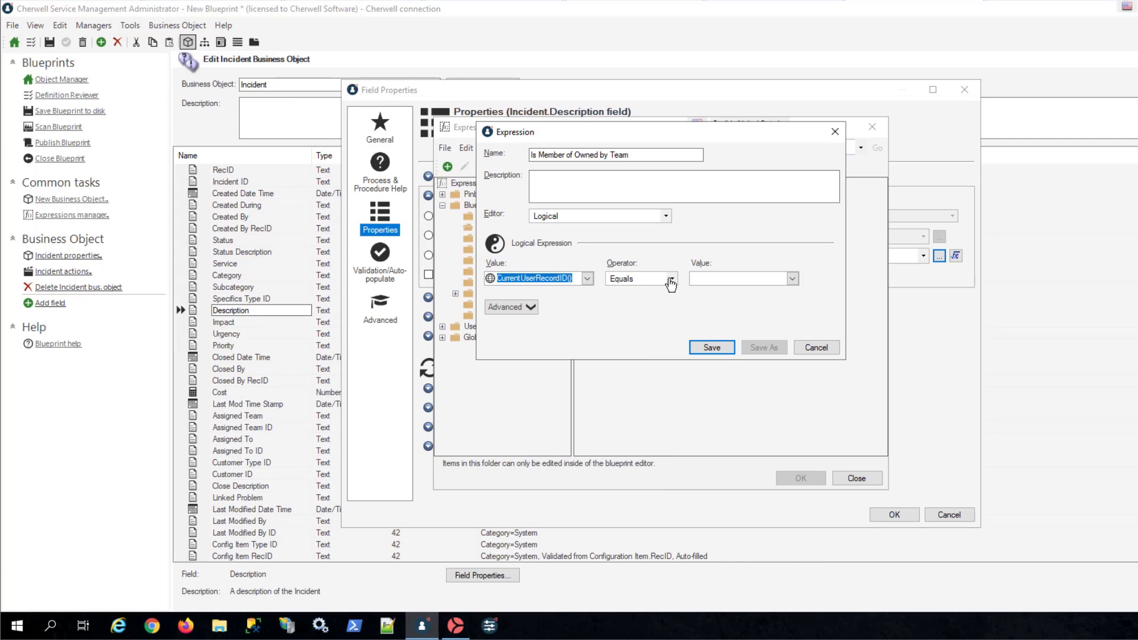
pyautogui.click(671, 278)
pyautogui.click(645, 406)
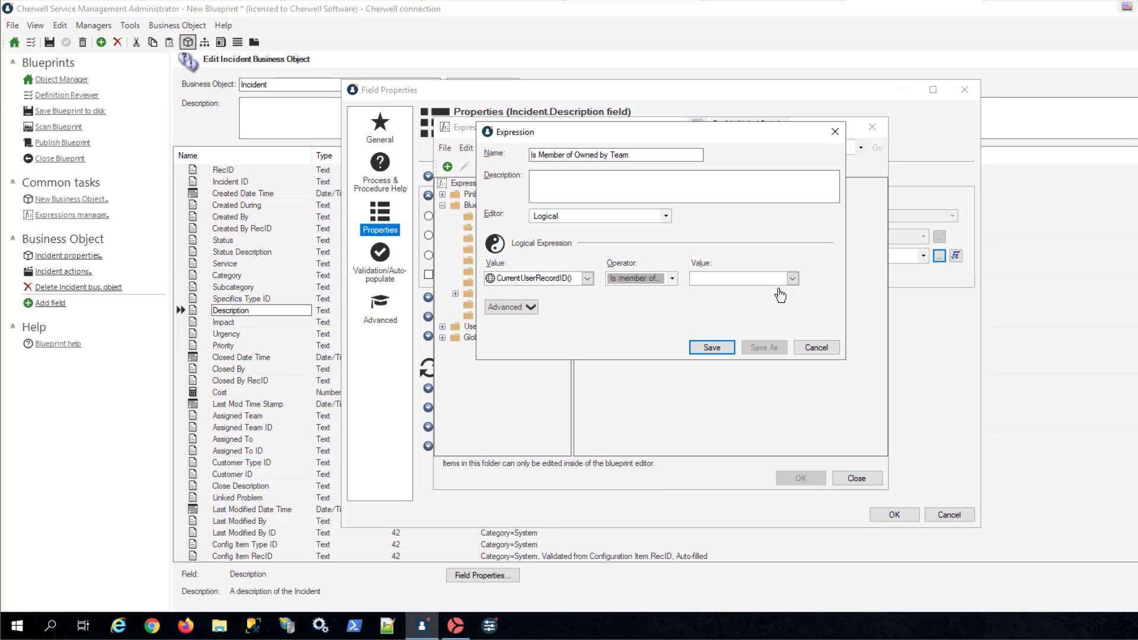
# - Compare against the Incident's Assigned Team ID system field, save the expression and select it for the Description field's read-only property
pyautogui.click(792, 279)
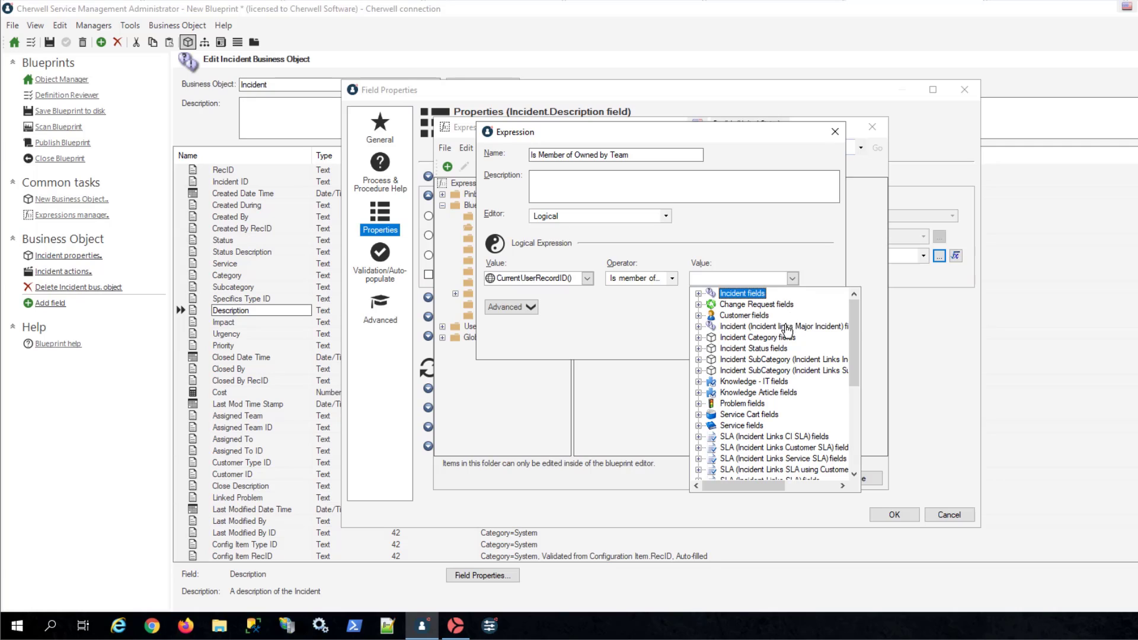
pyautogui.click(698, 294)
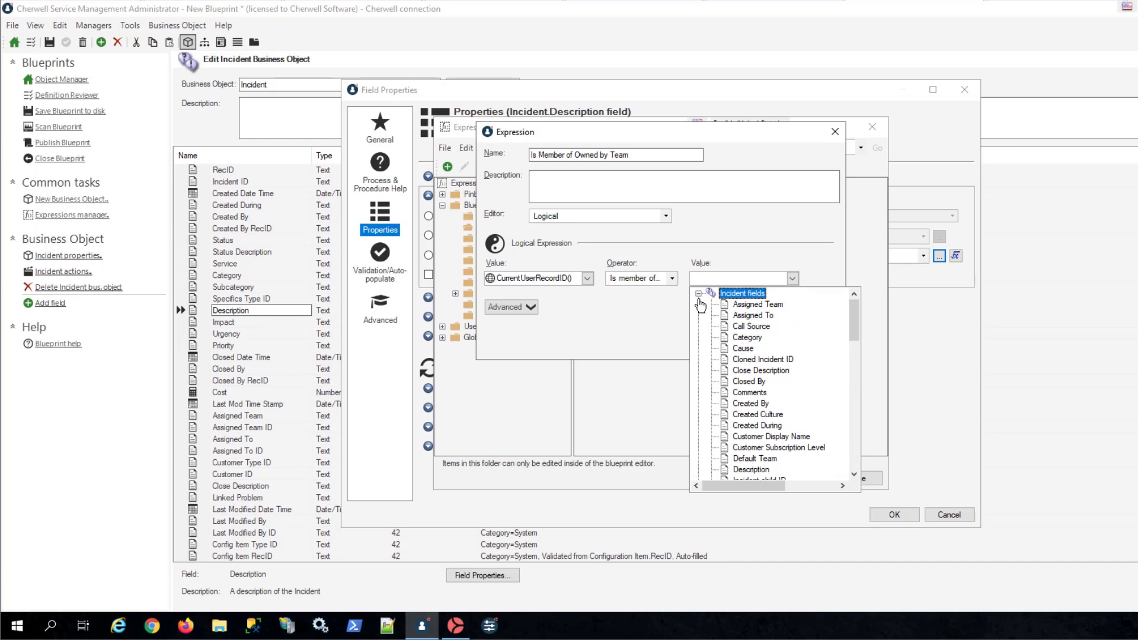
pyautogui.scroll(-10, 795, 397)
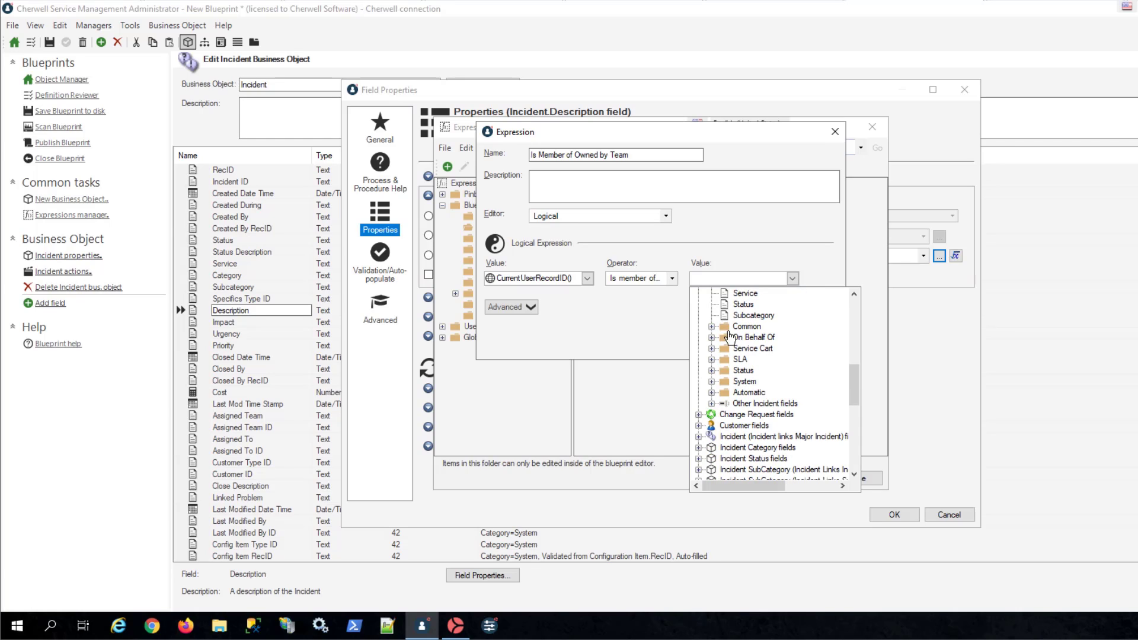
pyautogui.click(711, 381)
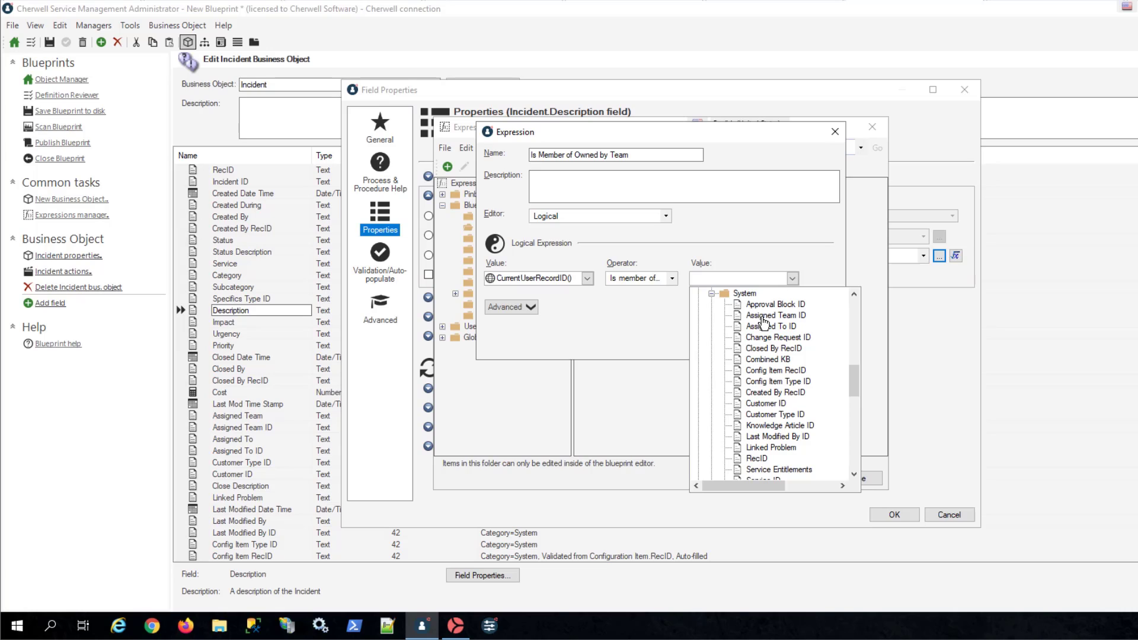
pyautogui.click(764, 316)
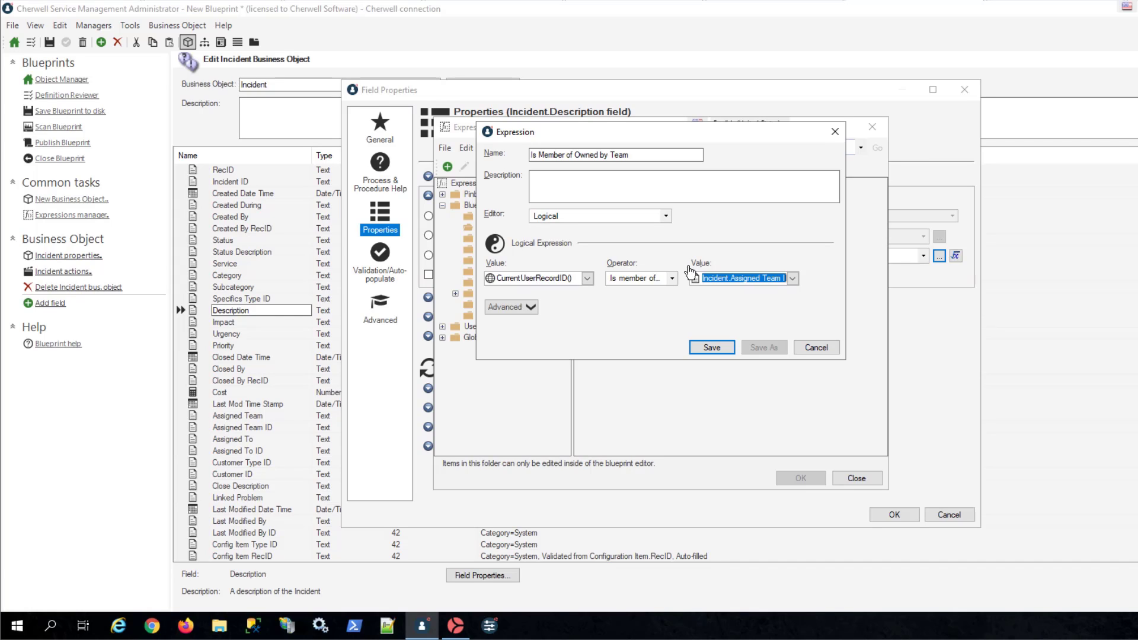
pyautogui.click(710, 349)
pyautogui.click(800, 478)
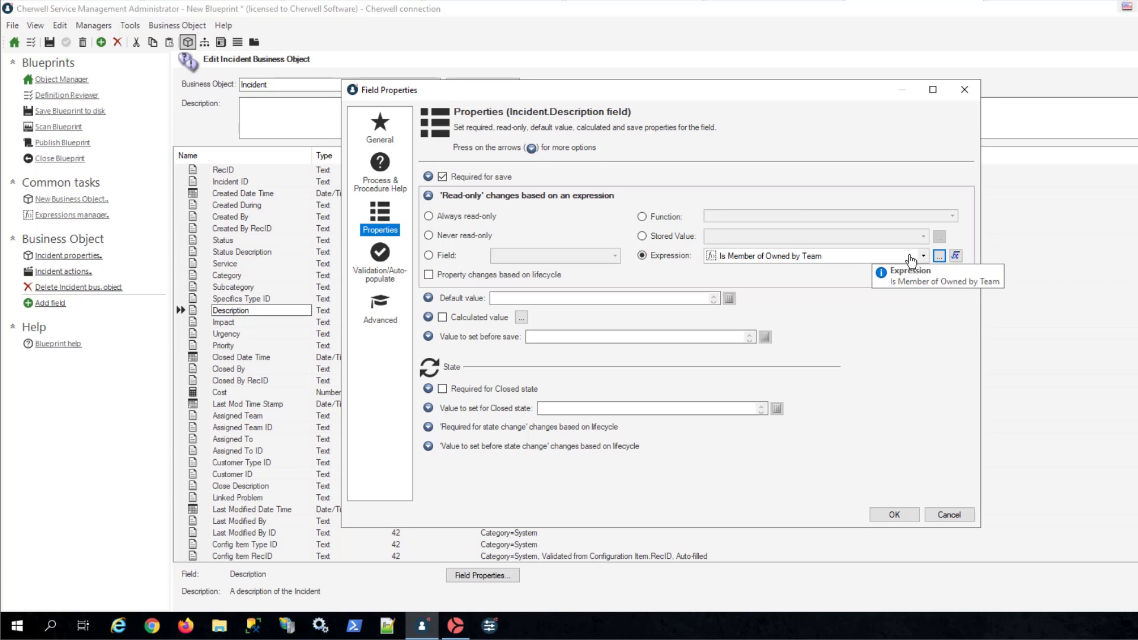
# - Start a custom read-only expression for the Description field with the stored expression Is Member of Owned by Team as its first value
pyautogui.click(957, 257)
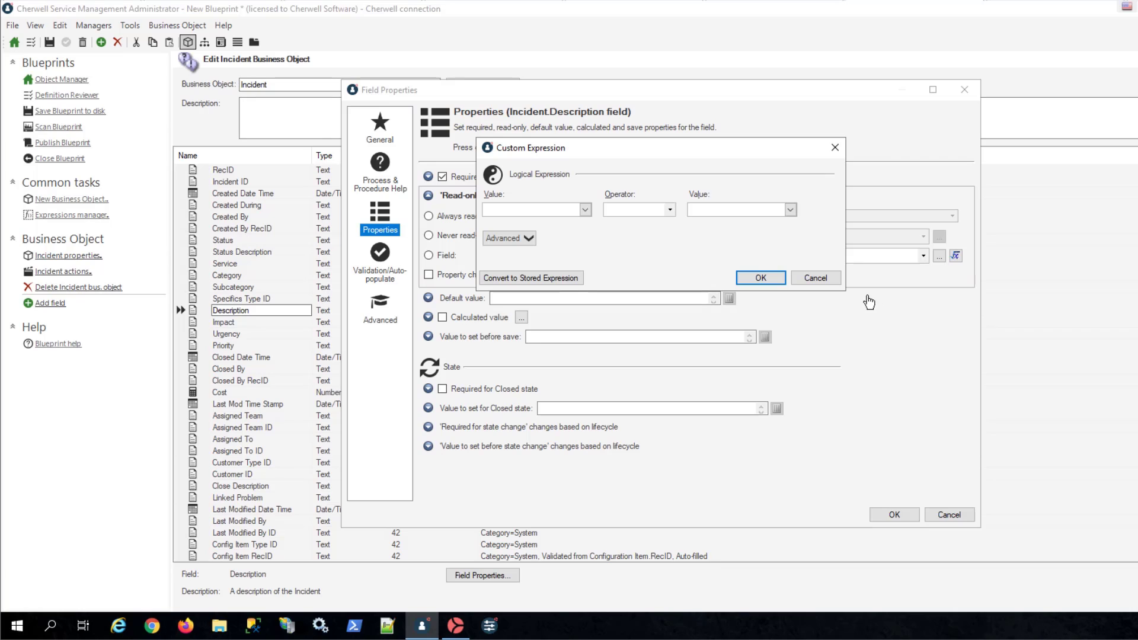
pyautogui.click(586, 210)
pyautogui.scroll(-5, 568, 312)
pyautogui.scroll(-3, 568, 313)
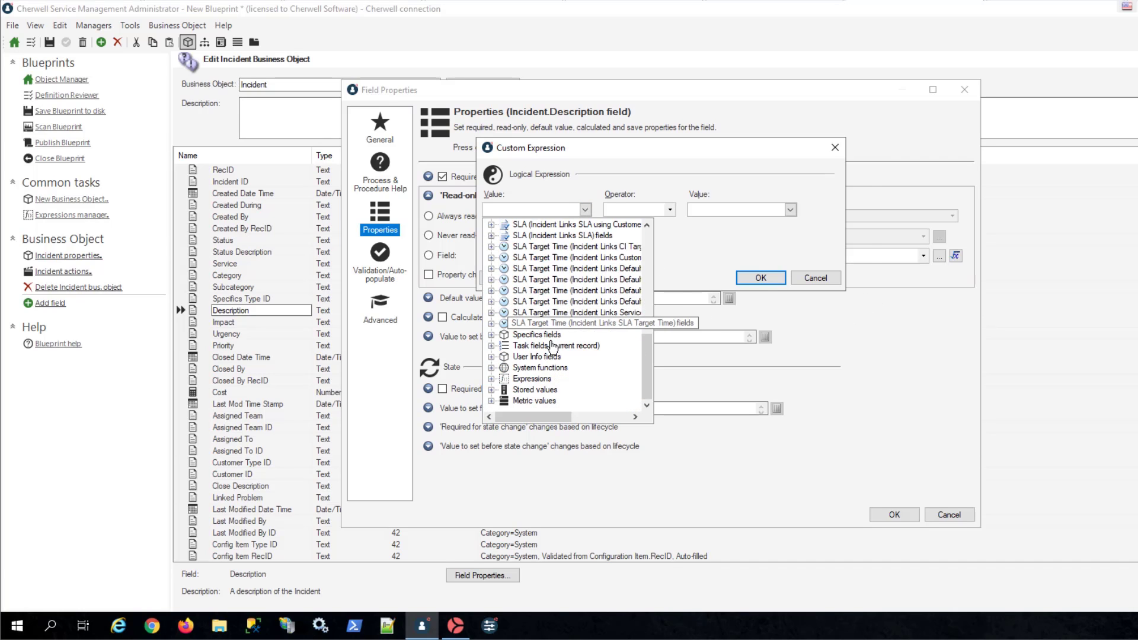
pyautogui.click(492, 389)
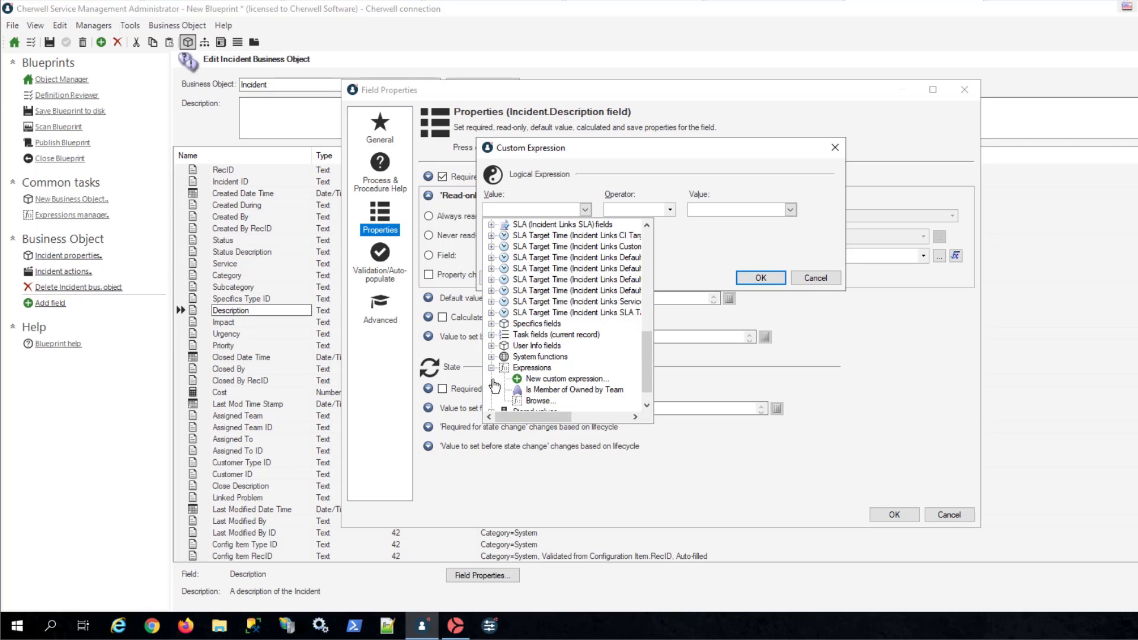
pyautogui.click(546, 390)
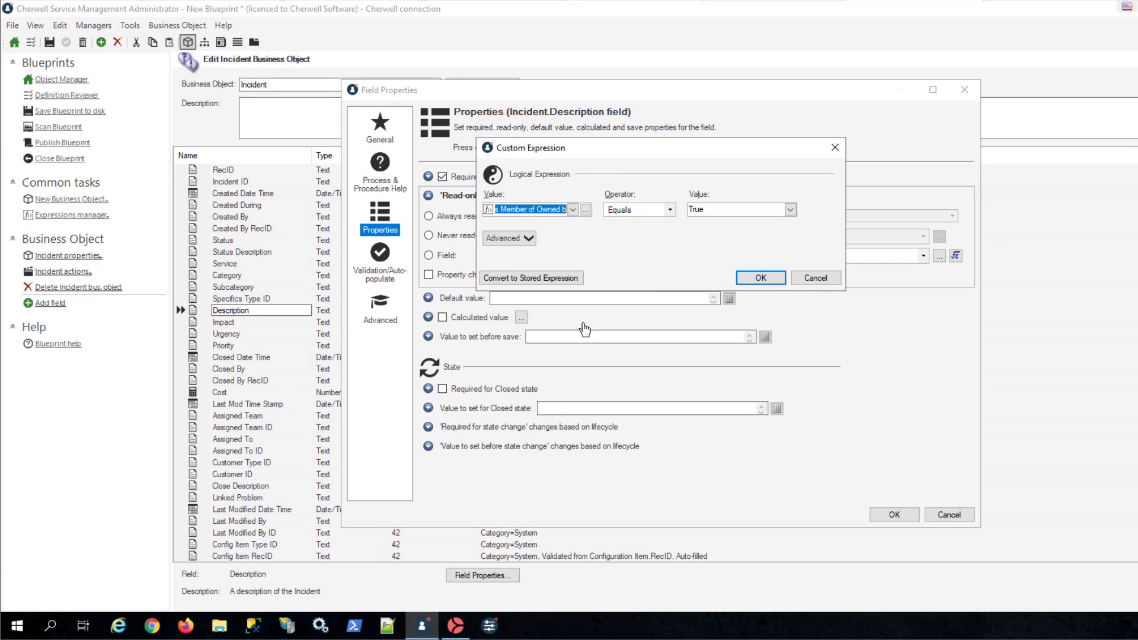
# - Set the custom expression's operator to Not equal against True, and accept the expression and the Description field's properties
pyautogui.click(669, 211)
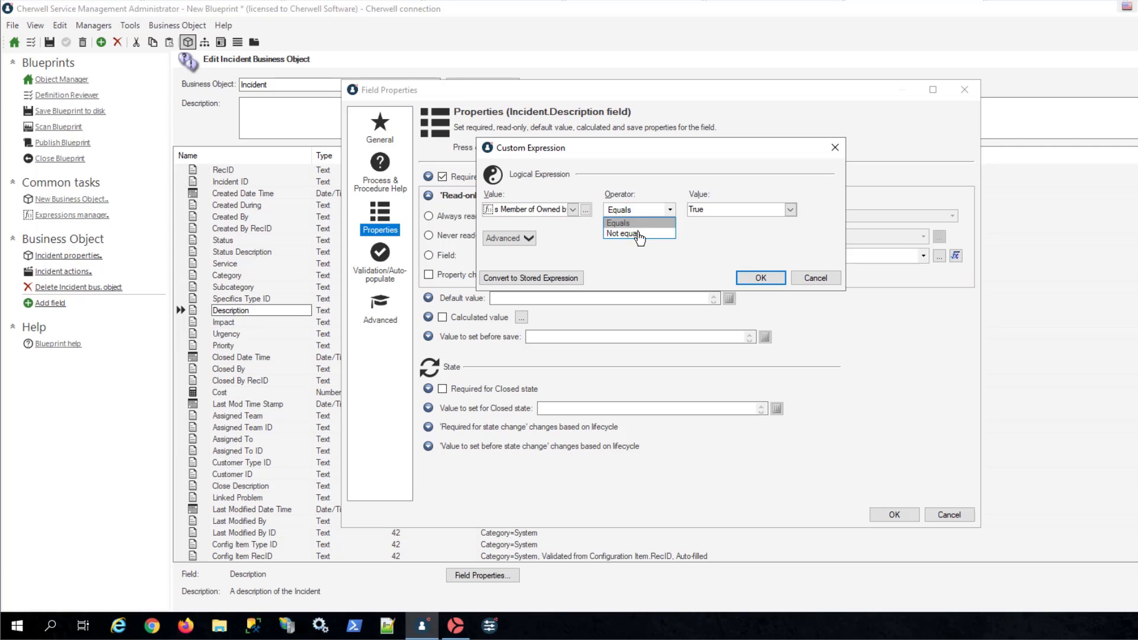
pyautogui.click(628, 232)
pyautogui.click(745, 283)
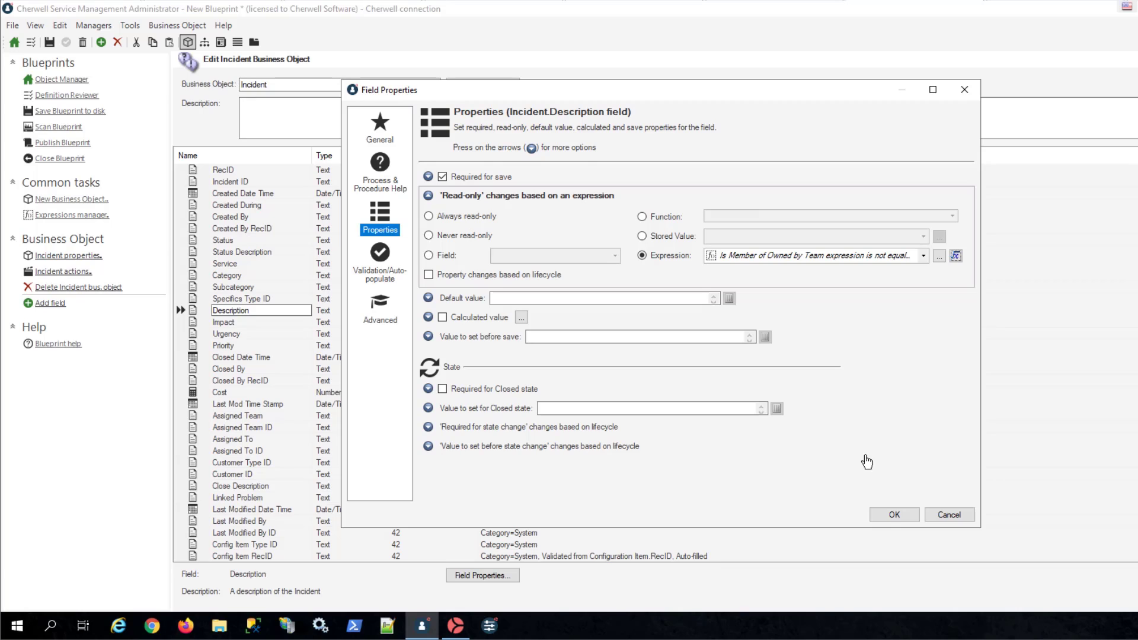
pyautogui.click(892, 516)
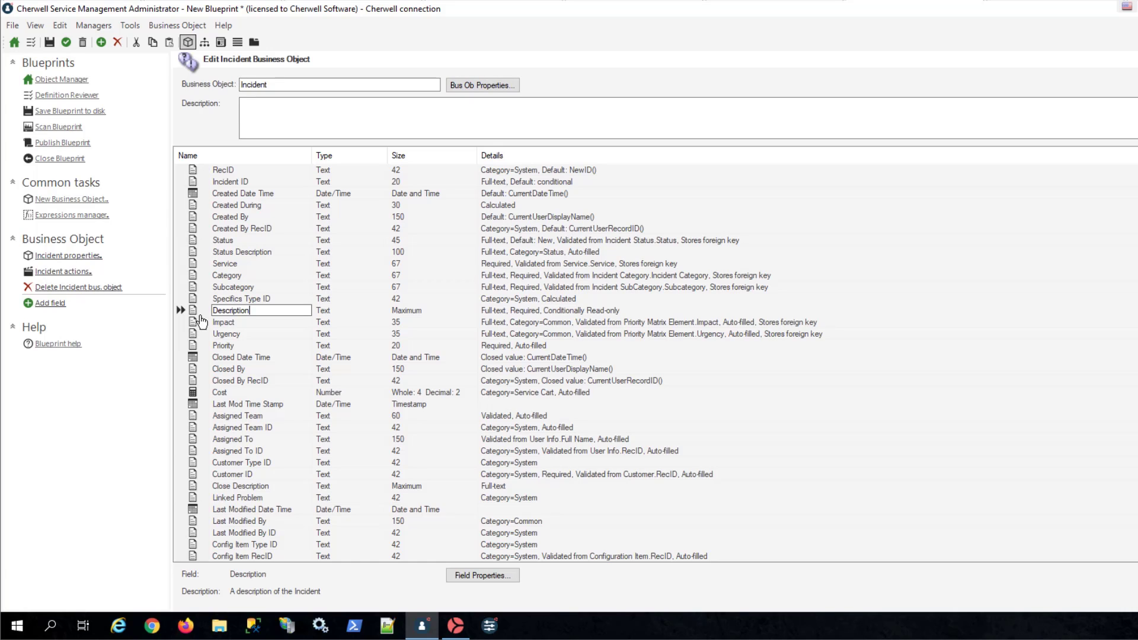
# - Open the field properties of the Incident's Status field and base its read-only property on an expression
pyautogui.click(192, 242)
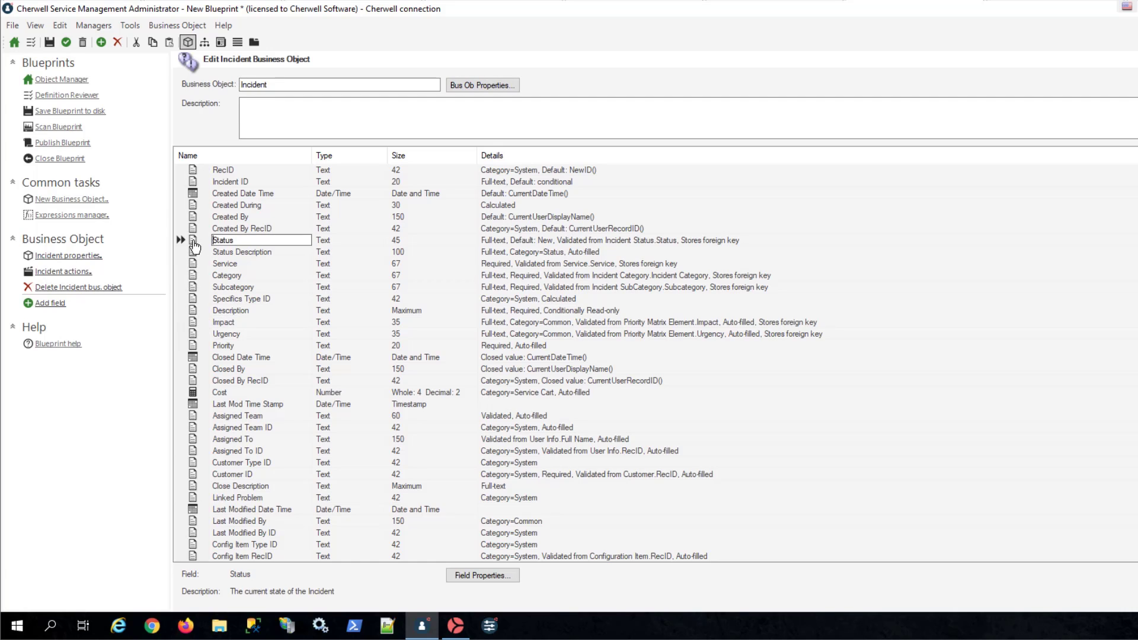
pyautogui.rightClick(194, 239)
pyautogui.click(236, 295)
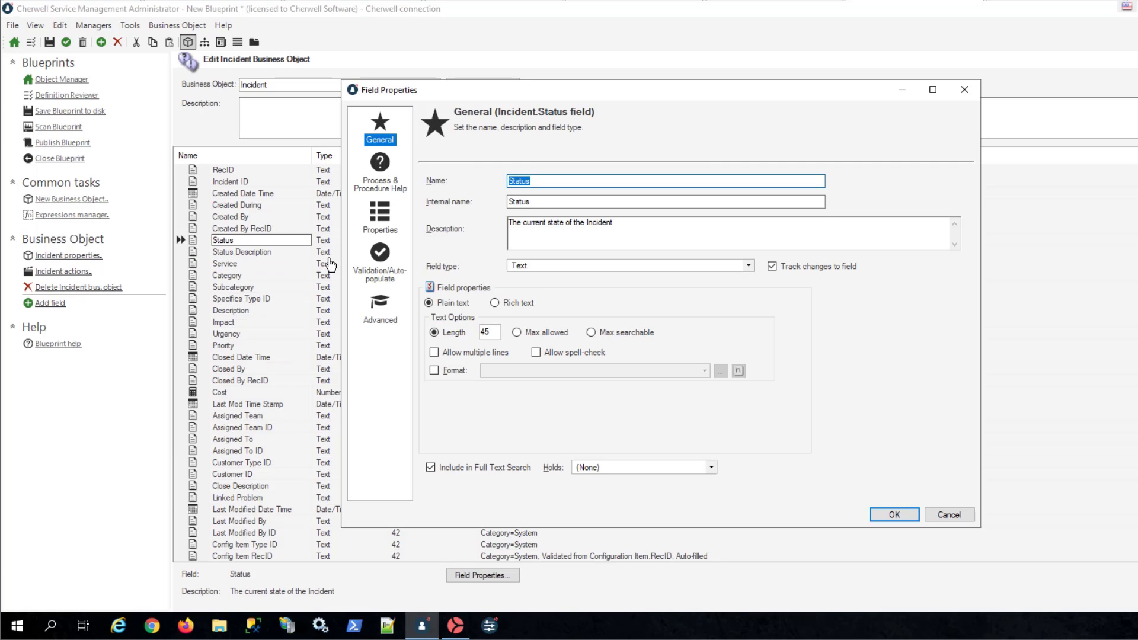
pyautogui.click(383, 229)
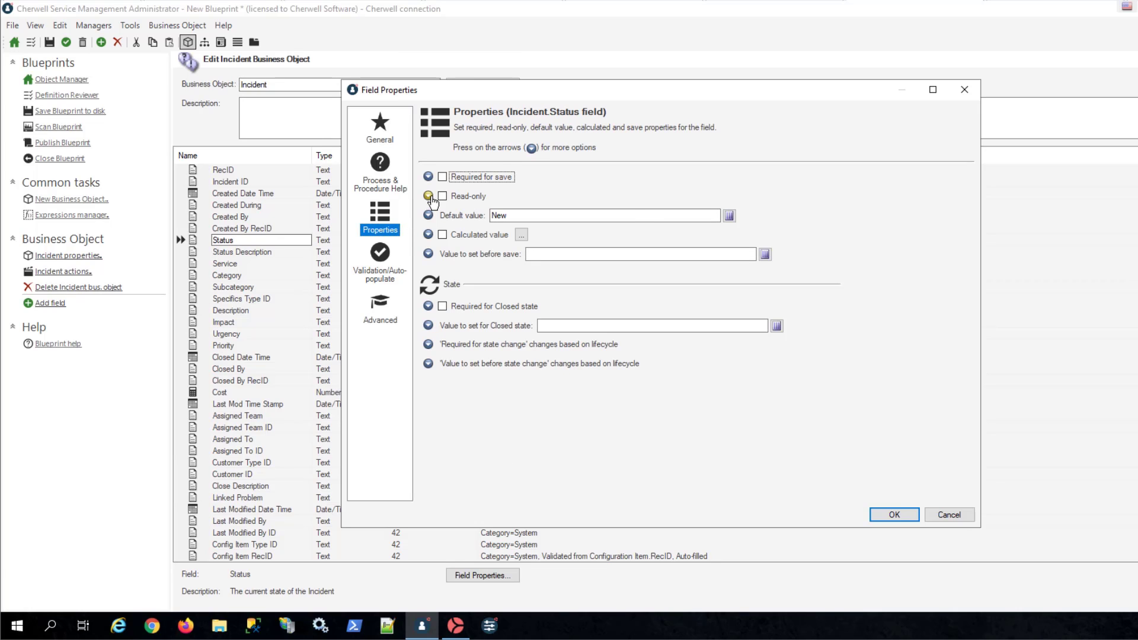
pyautogui.click(429, 196)
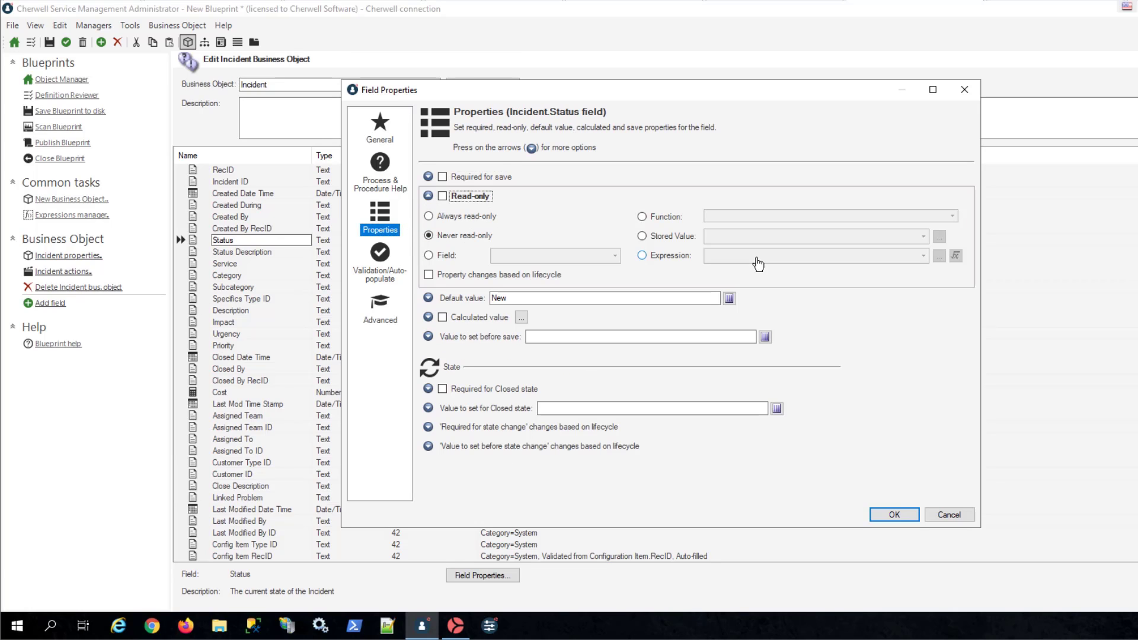
pyautogui.click(642, 256)
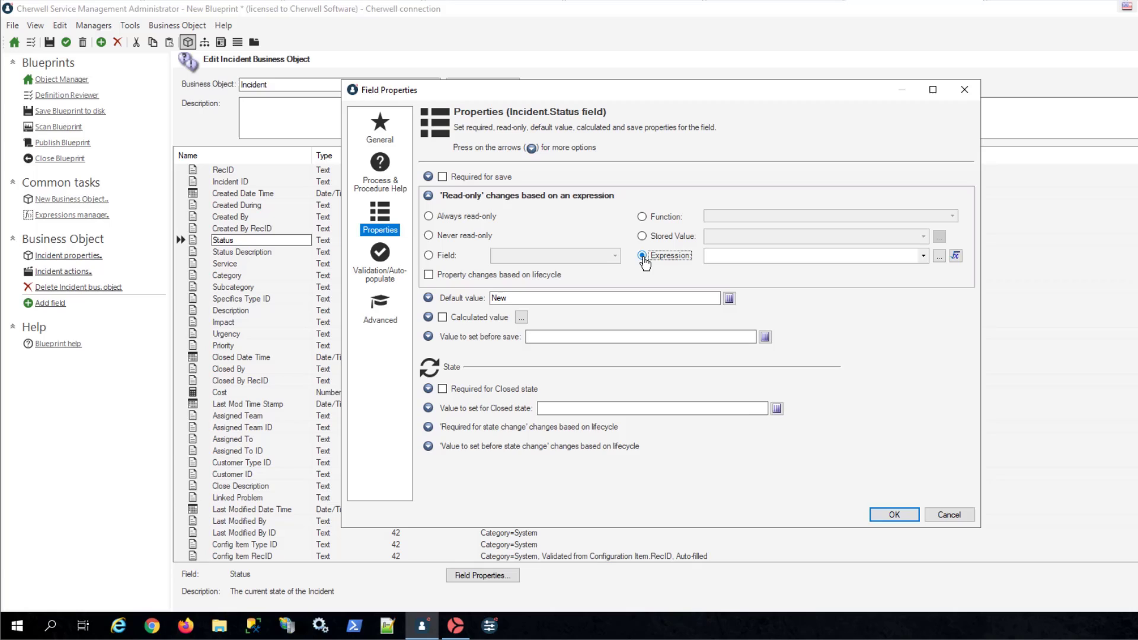
# - Start a custom read-only expression for the Status field and browse the stored expressions for its first value
pyautogui.click(955, 256)
pyautogui.click(585, 211)
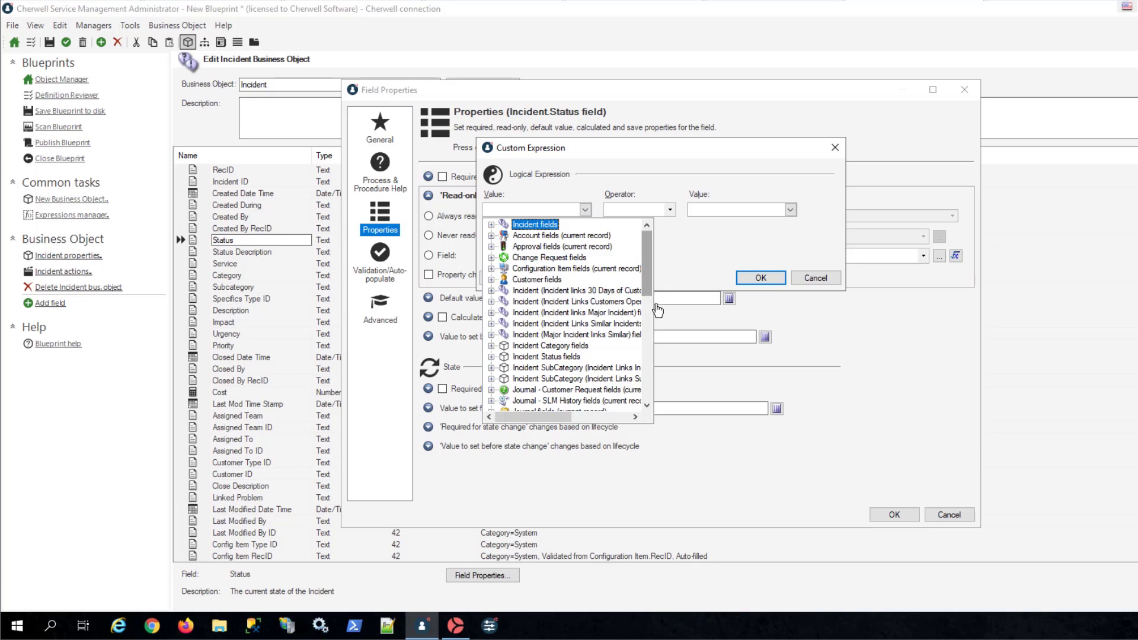
pyautogui.scroll(-10, 657, 310)
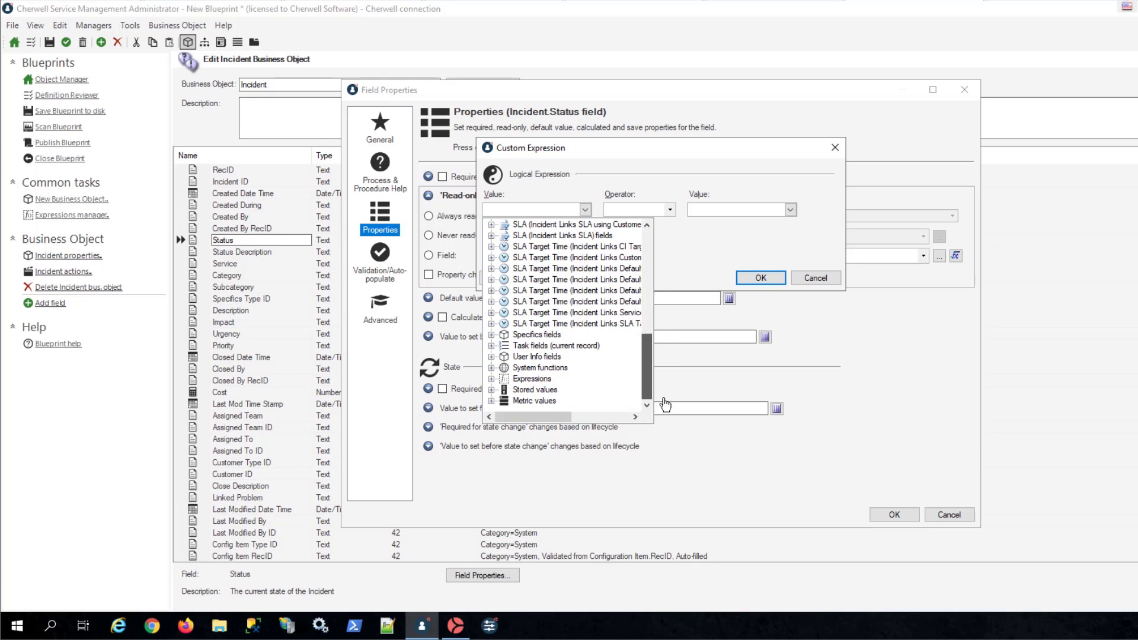
pyautogui.click(490, 379)
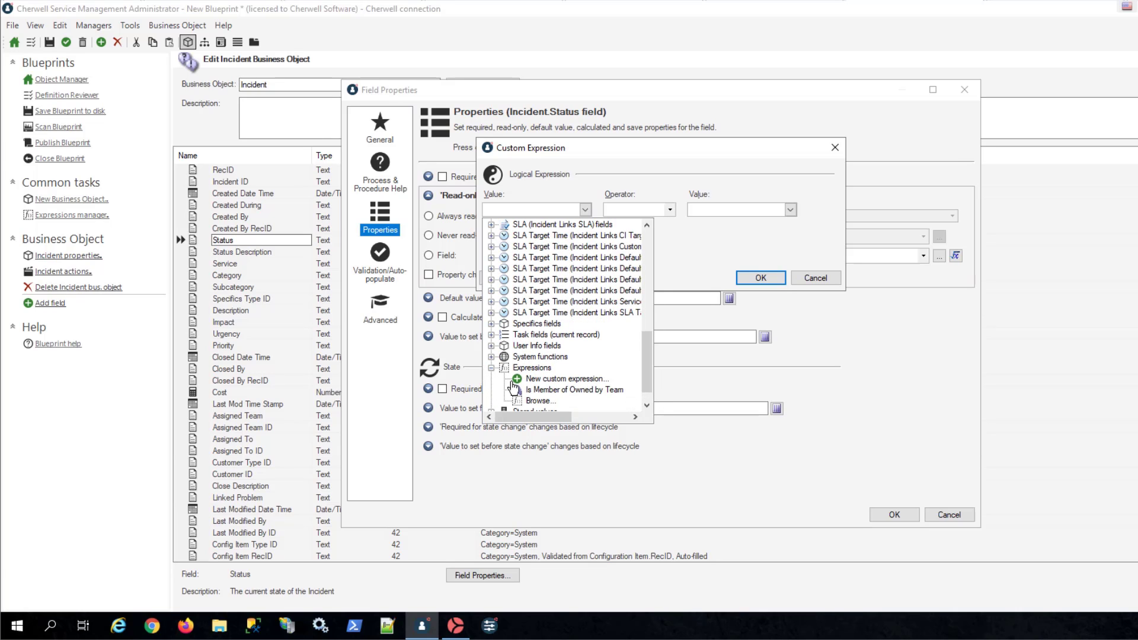
pyautogui.click(547, 404)
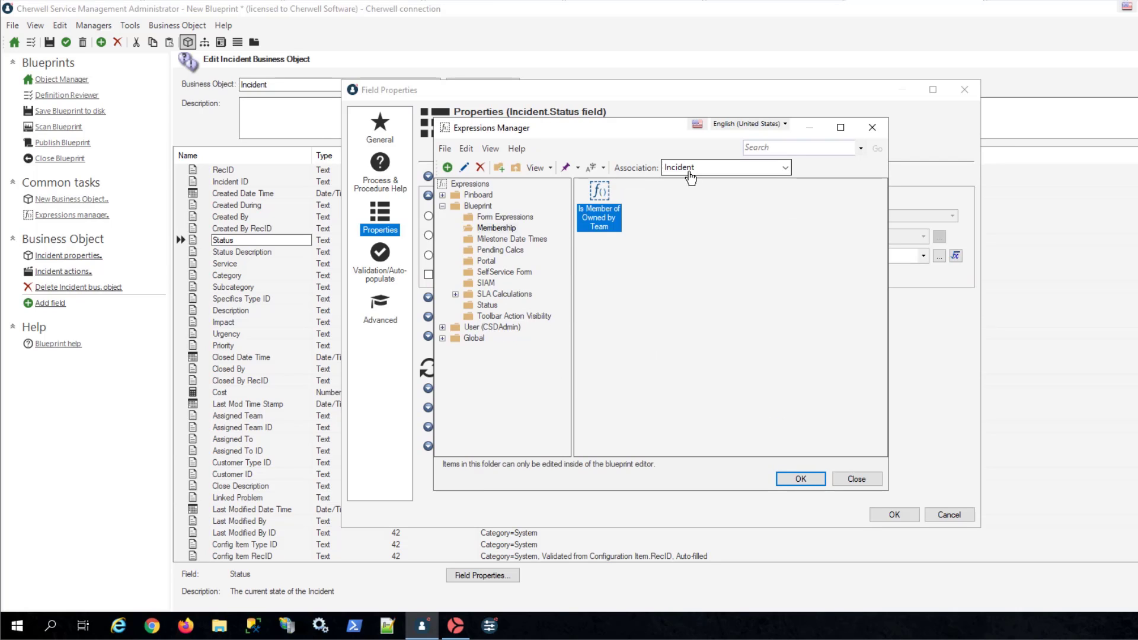
# - Set the association to (None) and pick Is Member of Cherwell Admin Team from the Global scope's Membership folder
pyautogui.click(729, 168)
pyautogui.scroll(15, 788, 247)
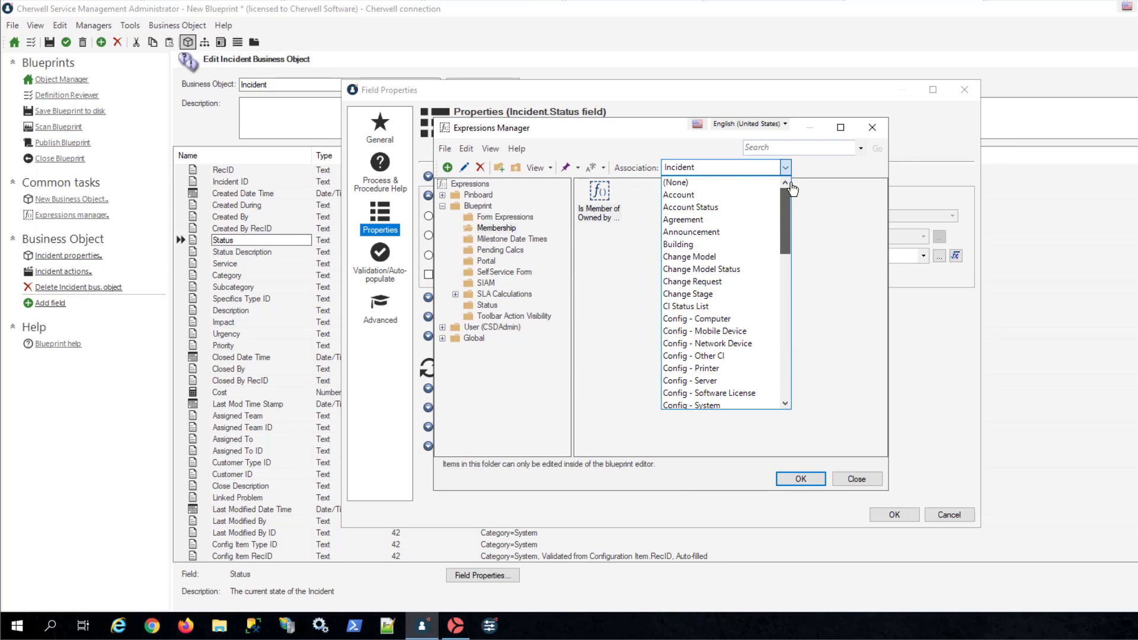
pyautogui.click(719, 182)
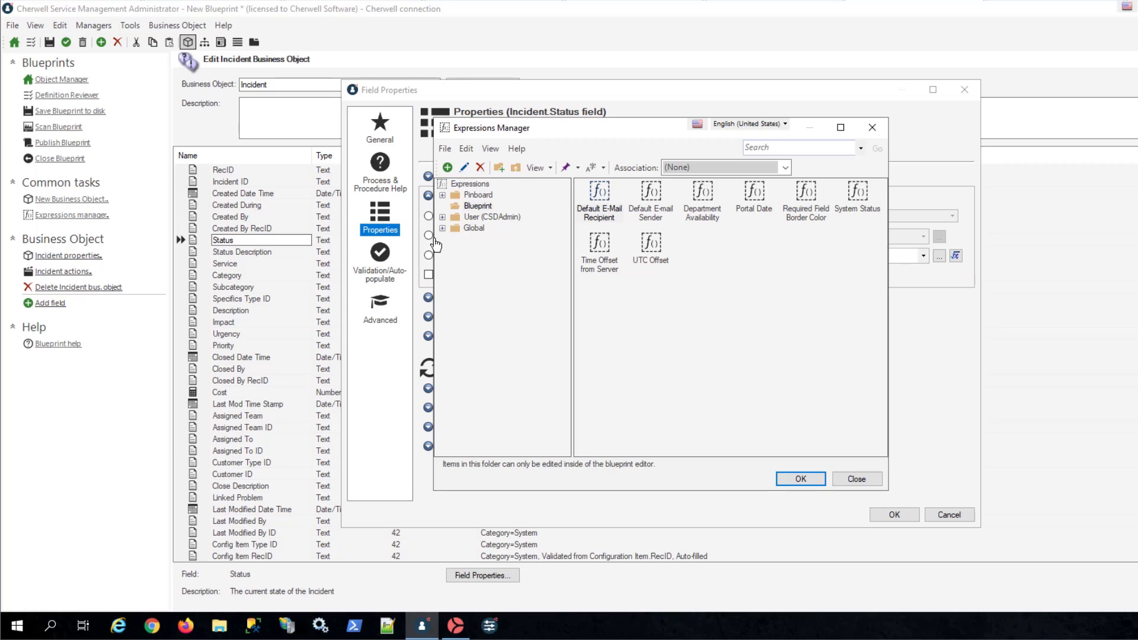
pyautogui.click(442, 228)
pyautogui.click(496, 240)
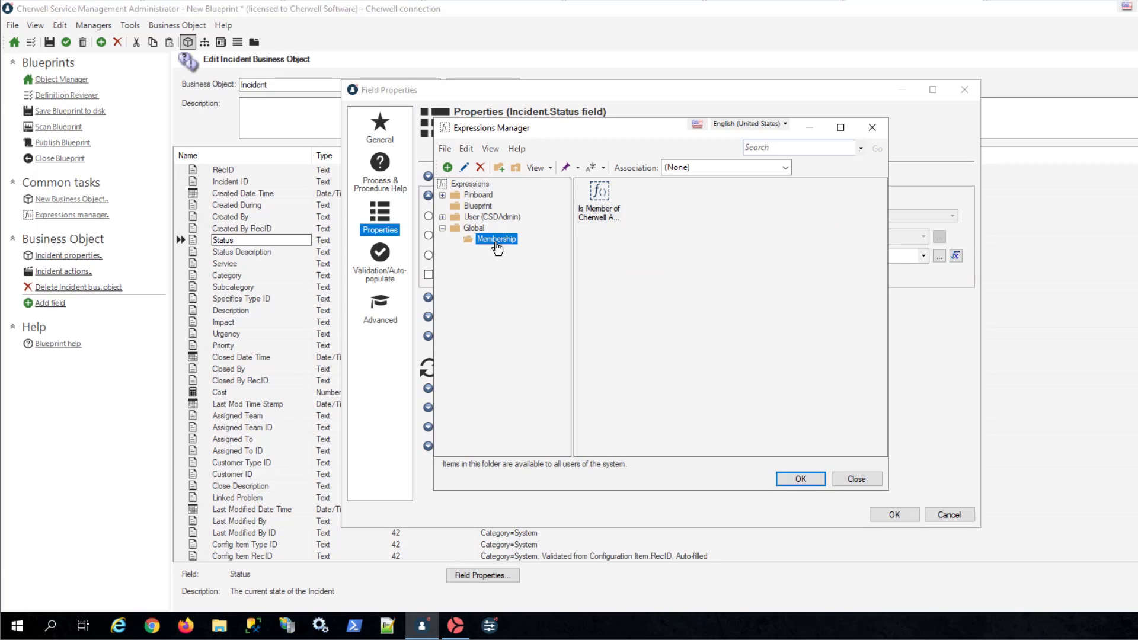
pyautogui.click(604, 196)
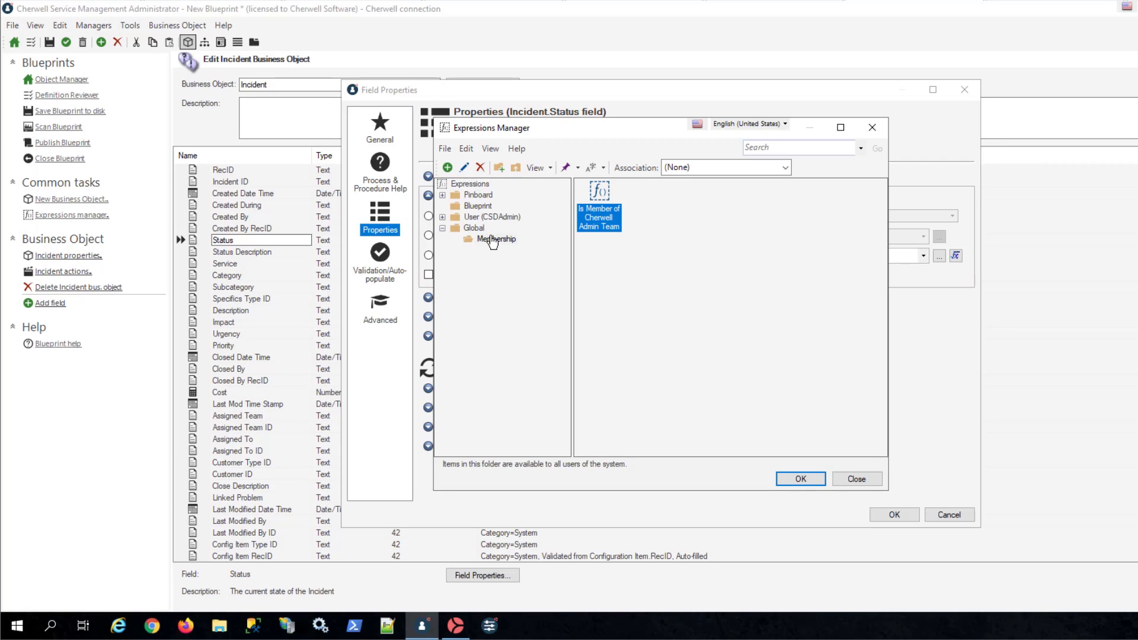
pyautogui.press('Return')
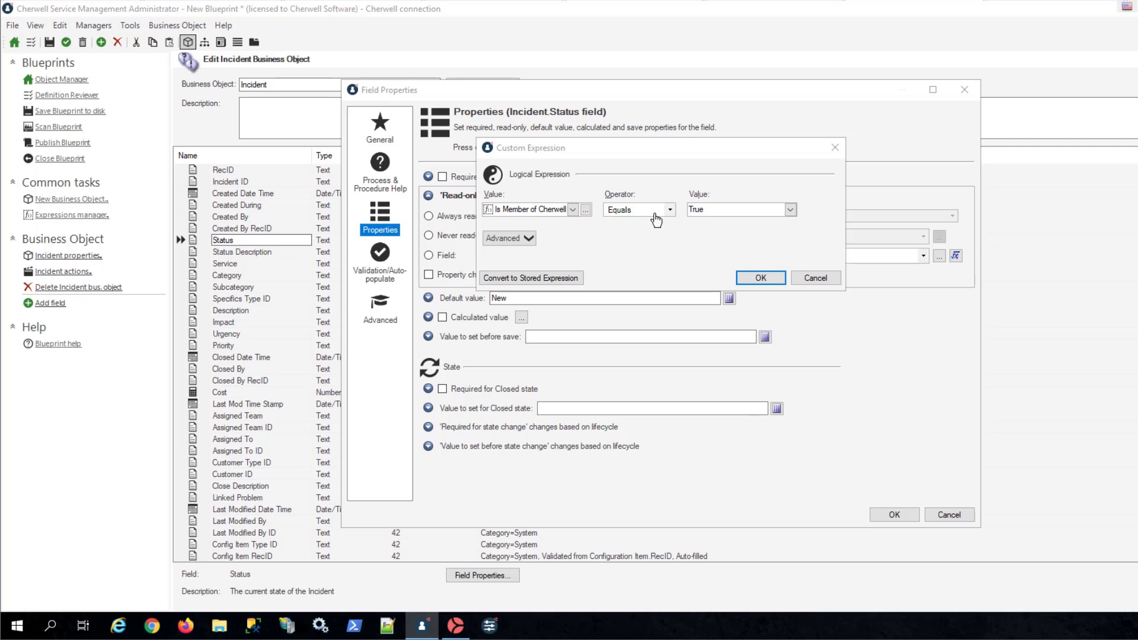
# - Make the admin team condition Not equal to True, and accept the custom expression and the Status field's properties
pyautogui.click(669, 211)
pyautogui.click(644, 233)
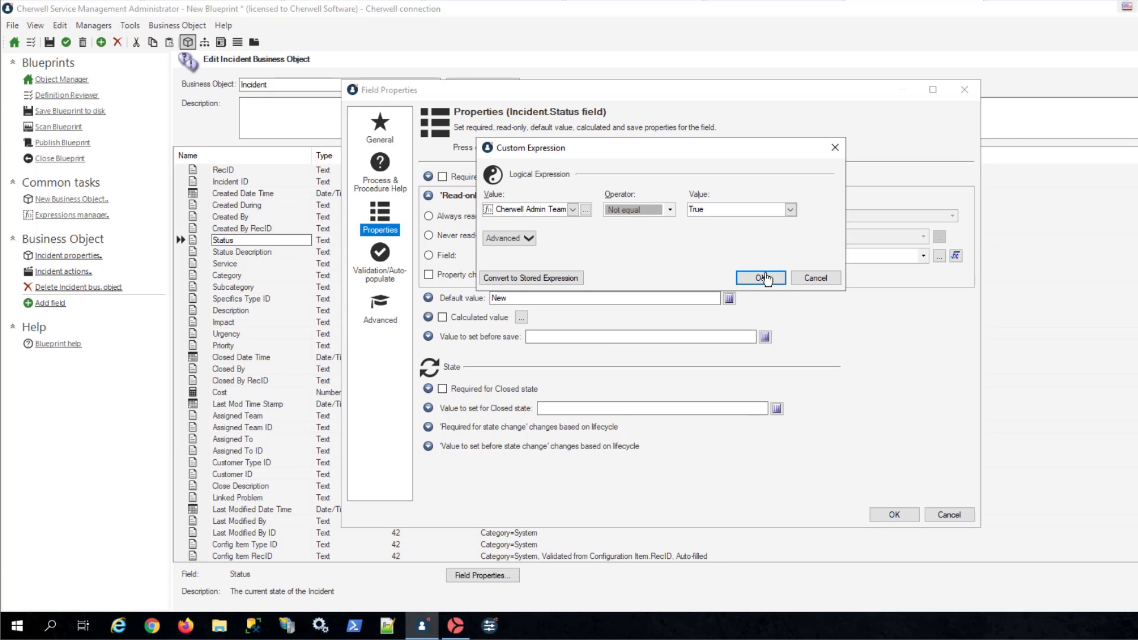
pyautogui.click(760, 278)
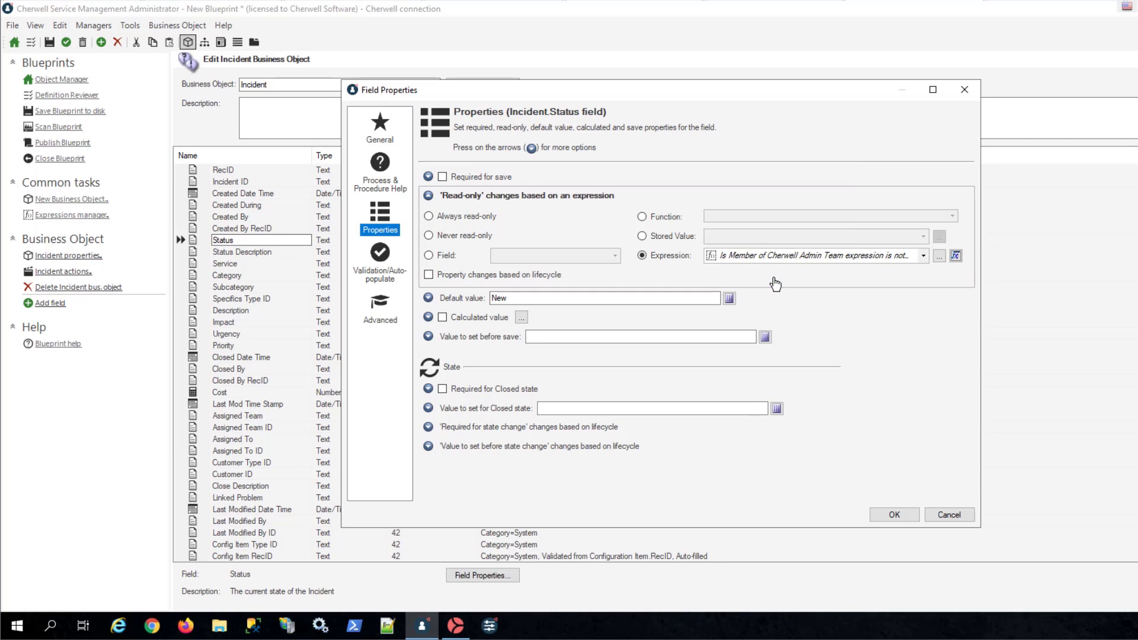
pyautogui.click(887, 514)
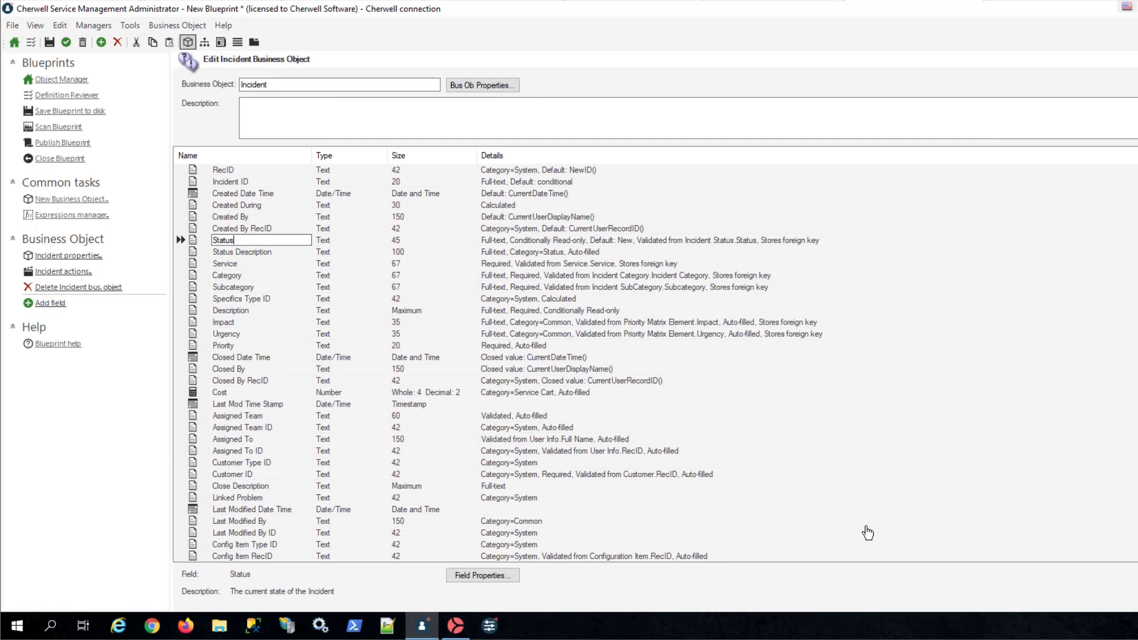